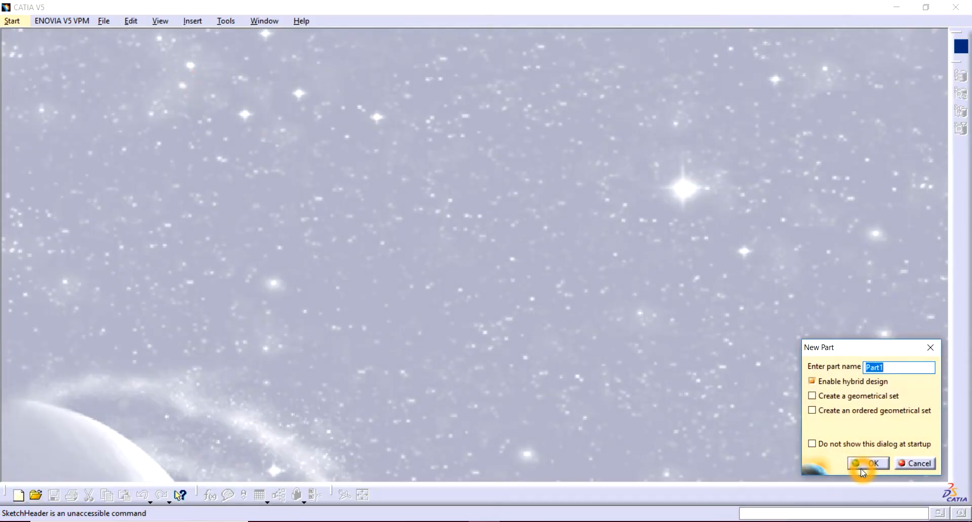
Create a new part with the default name and hybrid design enabled, and open a sketch on the xy plane.
left_click(867, 465)
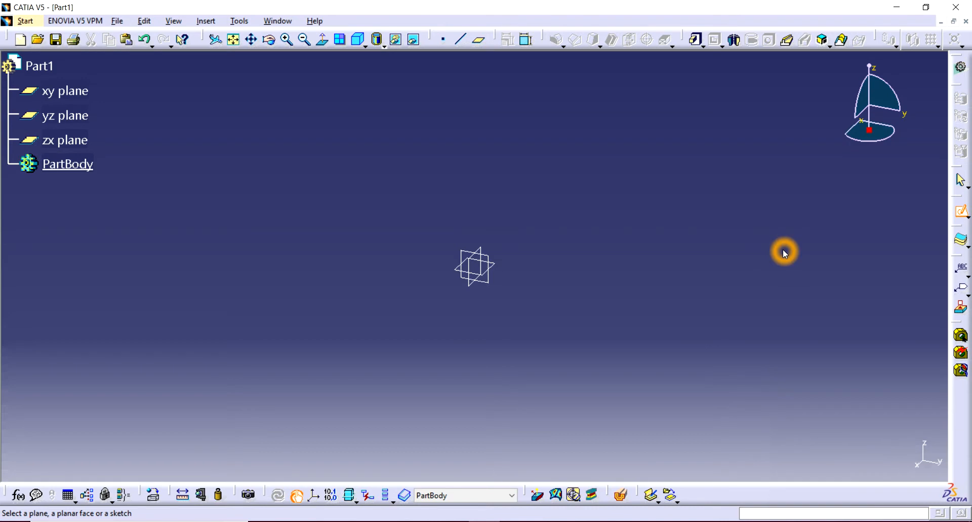
left_click(471, 256)
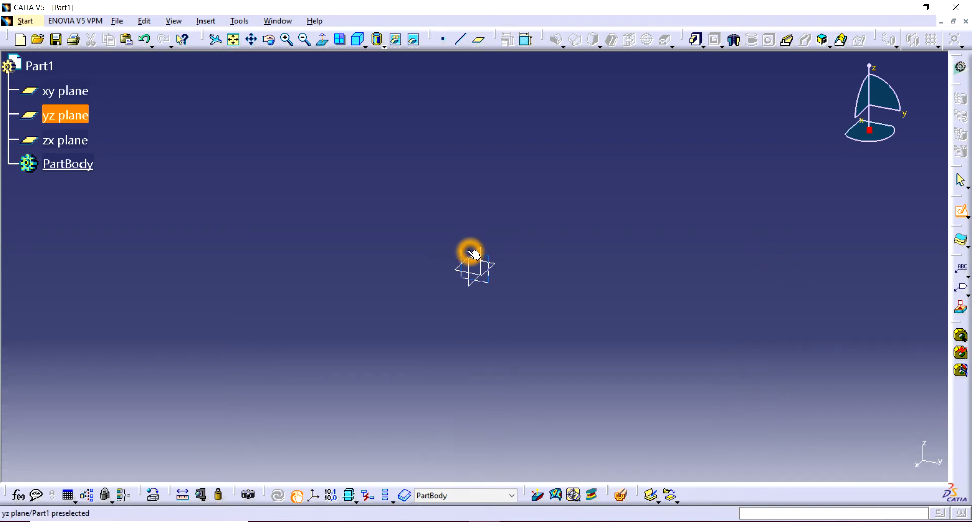
left_click(494, 265)
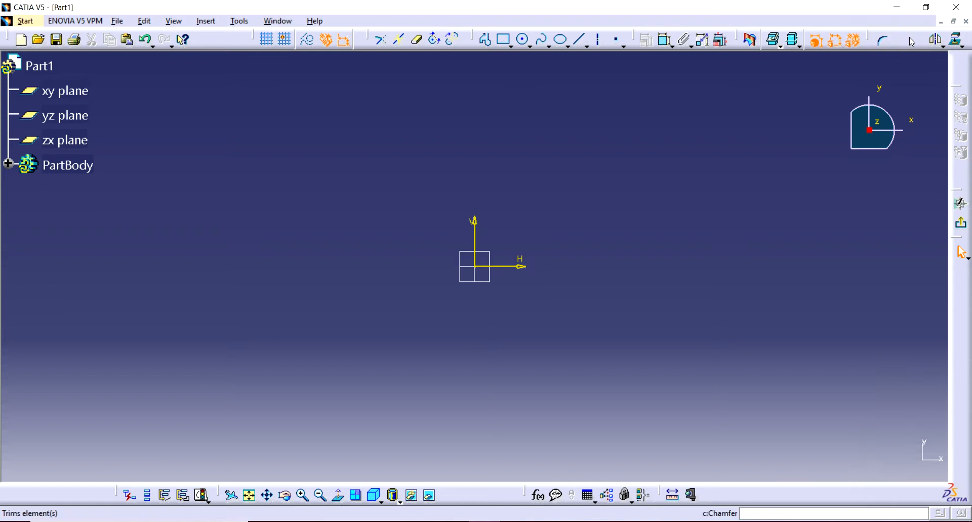
Draw a vertical axis about 176 mm long through the sketch origin.
left_click(942, 47)
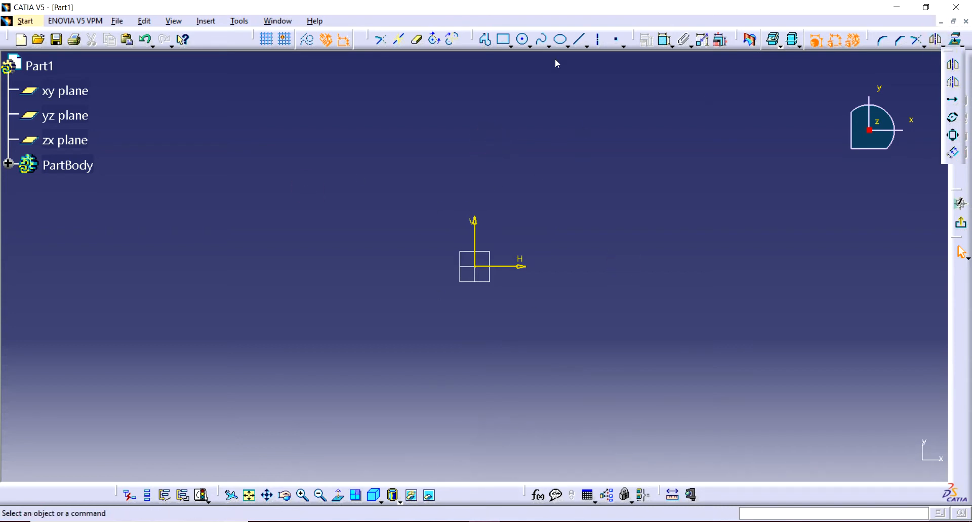
left_click(594, 40)
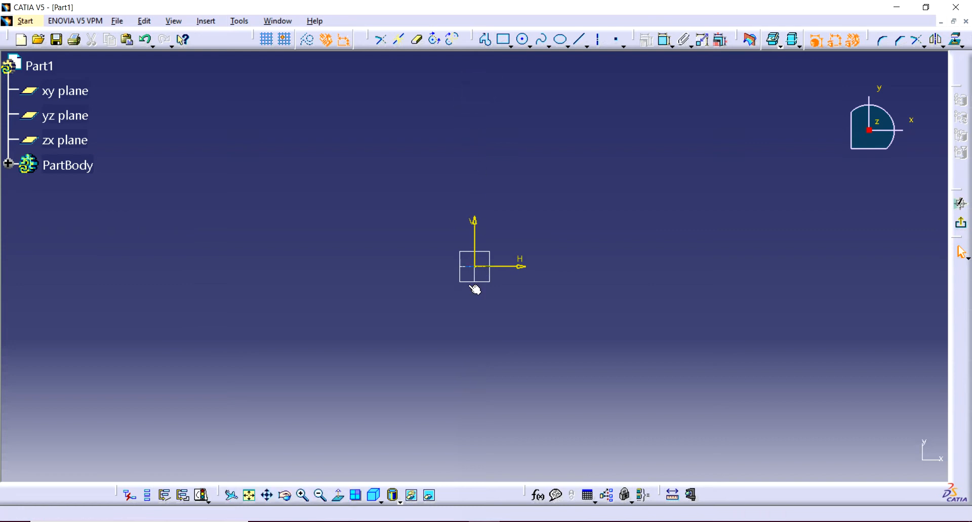
left_click(598, 43)
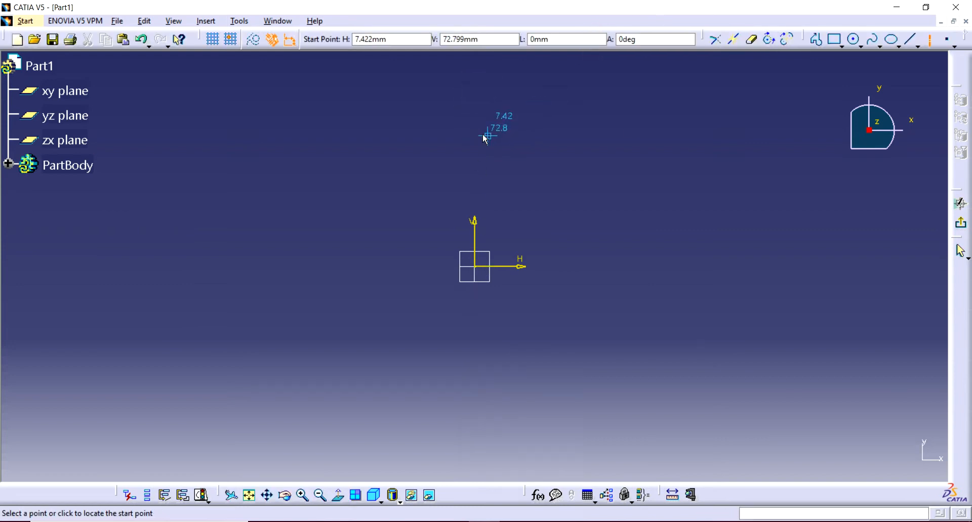
left_click(476, 81)
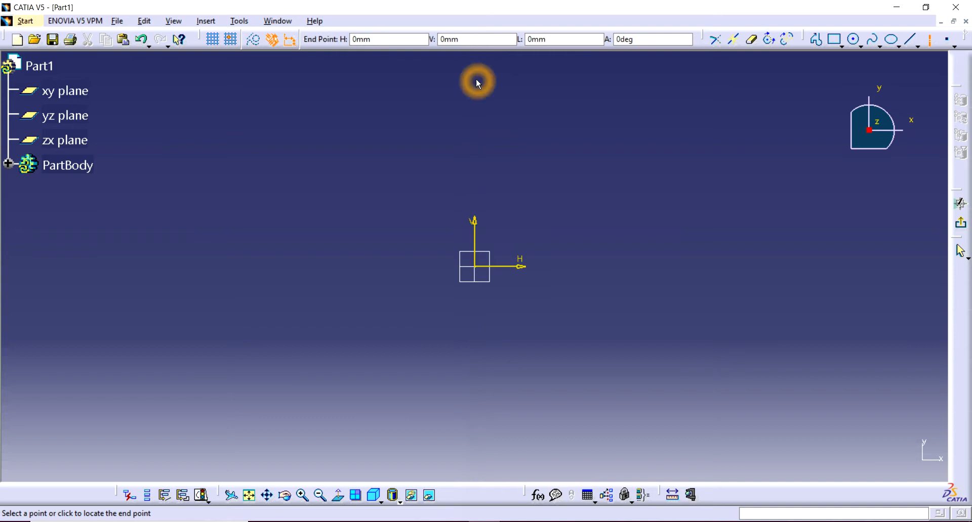
left_click(481, 399)
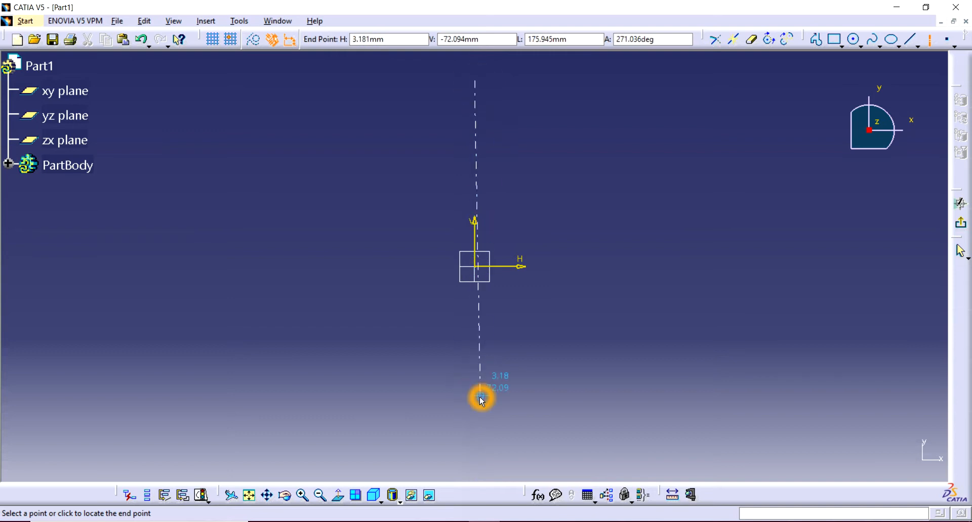
left_click(478, 400)
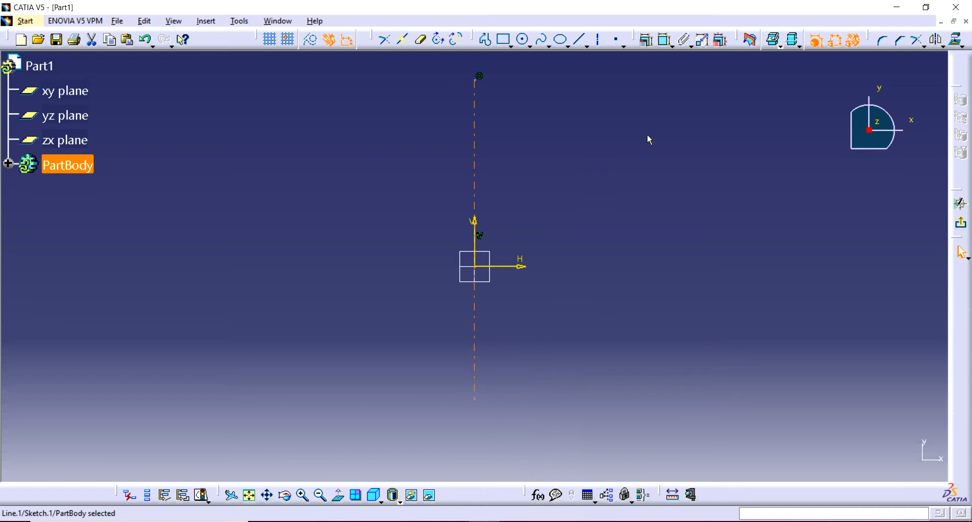
left_click(376, 117)
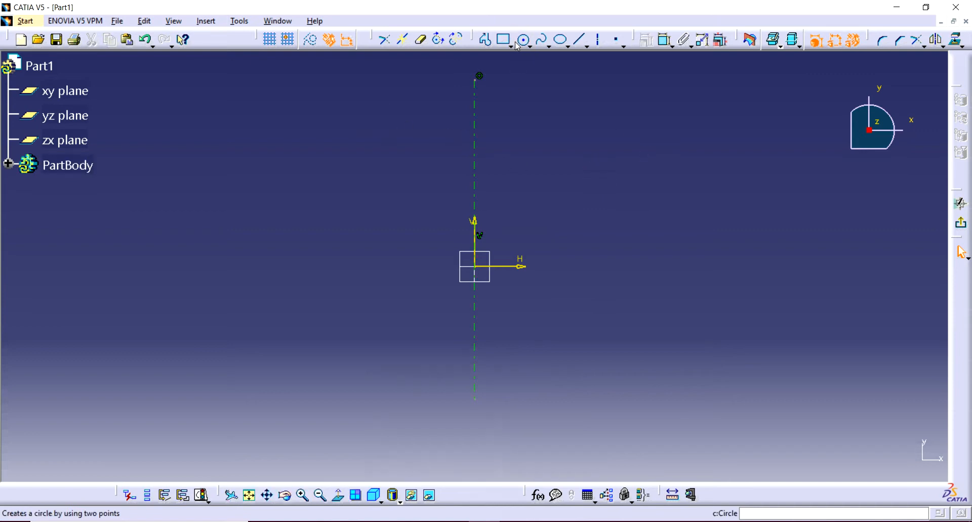
Draw an open stepped profile of nine horizontal and vertical lines left of the axis, extending to about H -108 mm and V -63 mm.
left_click(485, 39)
left_click(418, 152)
left_click(347, 151)
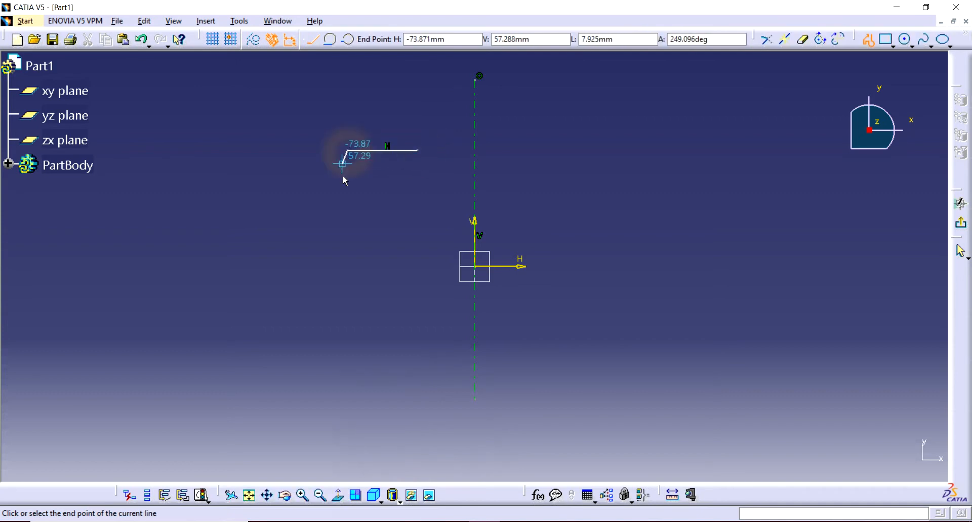
left_click(347, 203)
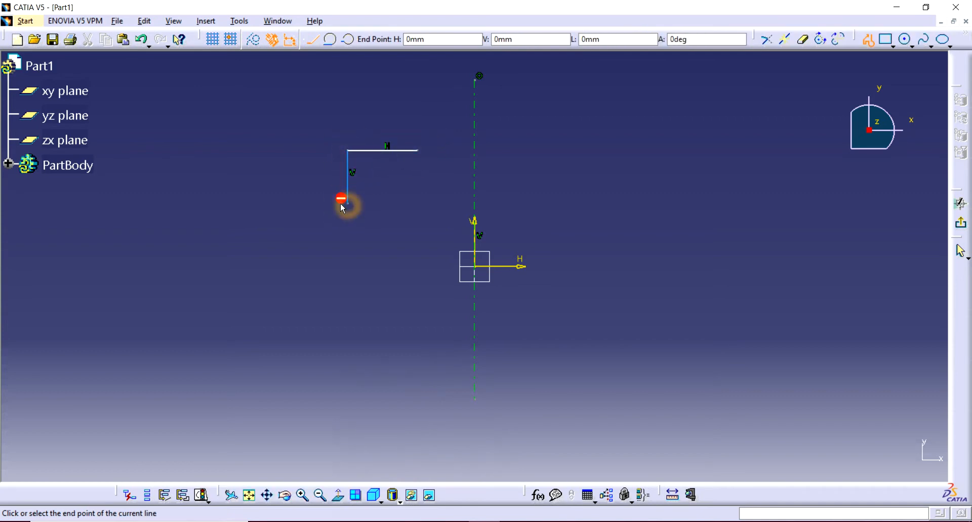
left_click(282, 204)
left_click(282, 263)
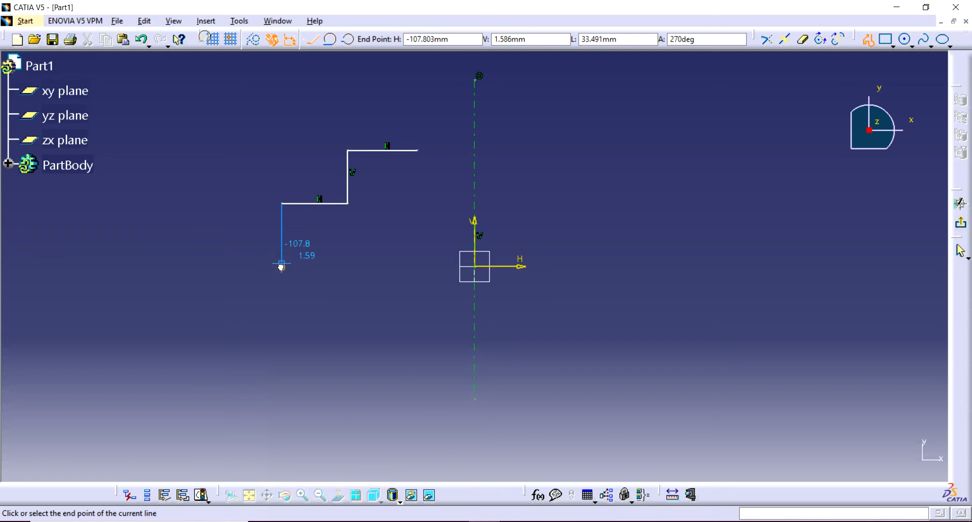
left_click(347, 263)
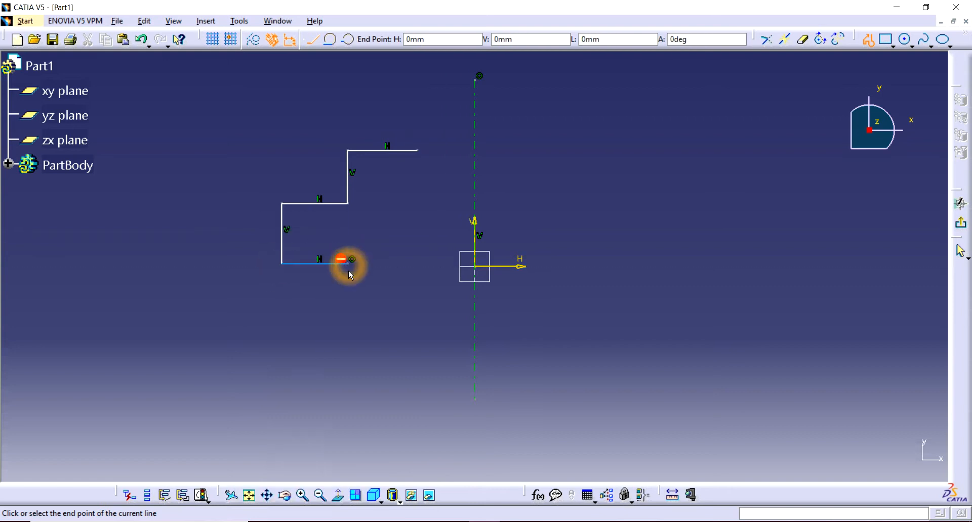
left_click(347, 320)
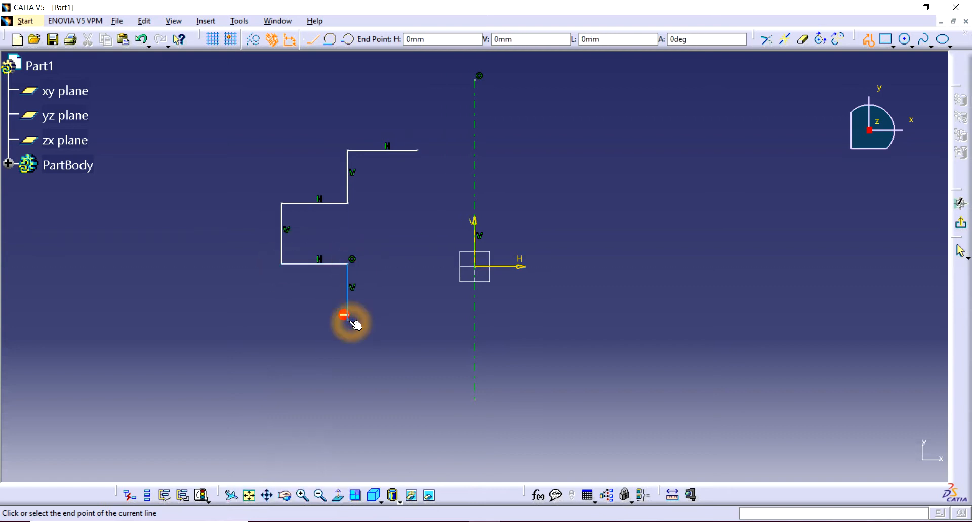
left_click(282, 319)
left_click(282, 380)
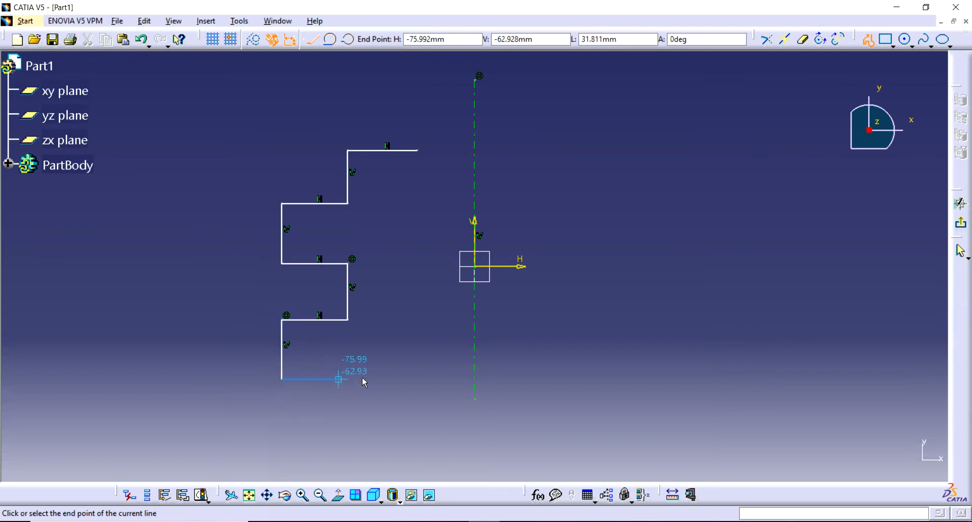
left_click(407, 379)
double_click(420, 300)
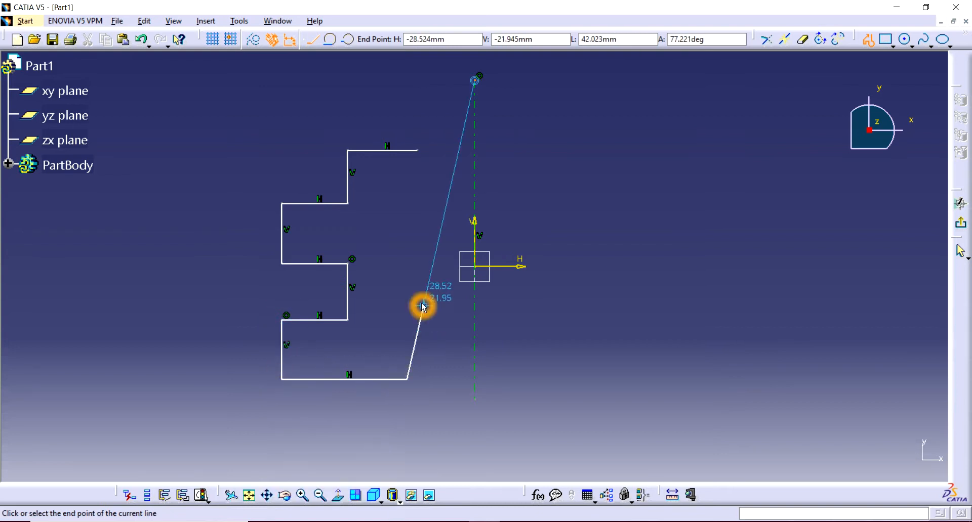
key("Escape")
left_click(542, 138)
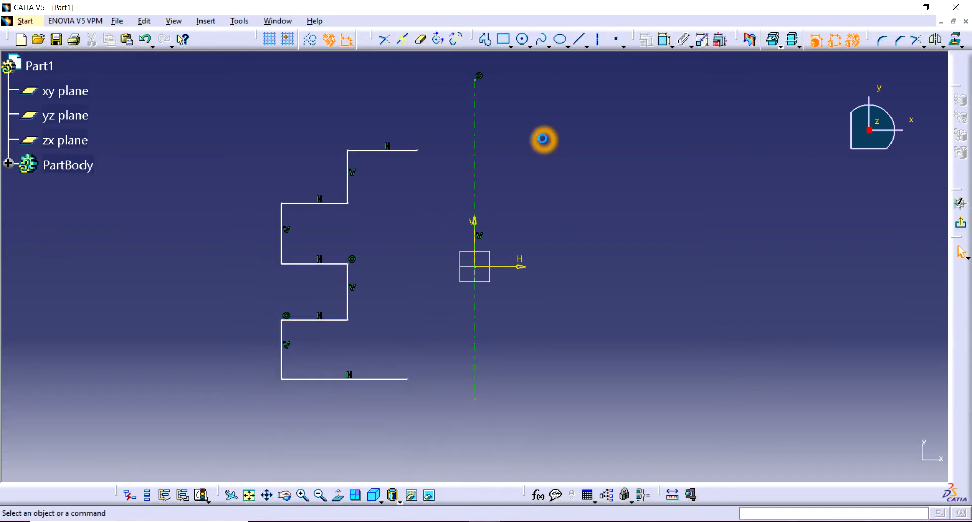
Mirror the whole stepped profile about the vertical axis, keeping the original lines.
left_click(441, 114)
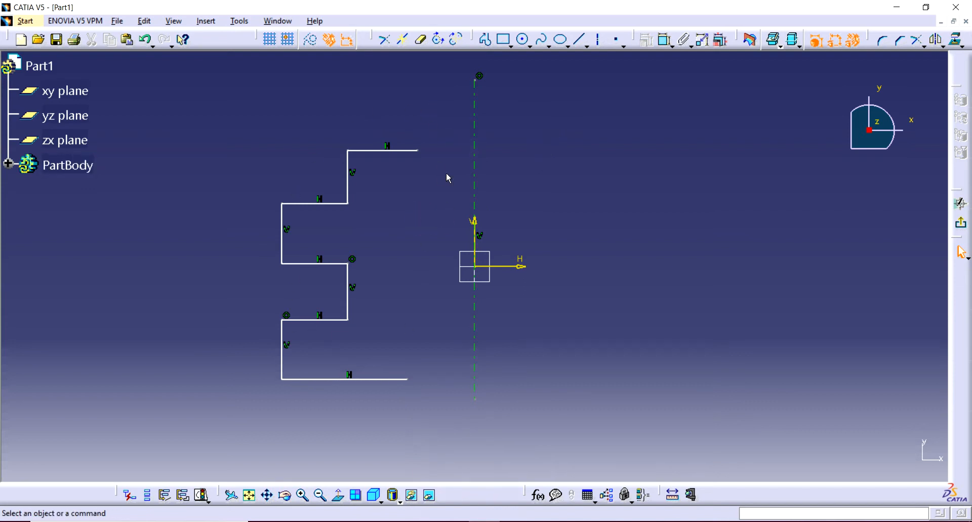
left_click(475, 128)
left_click_drag(442, 118, 259, 416)
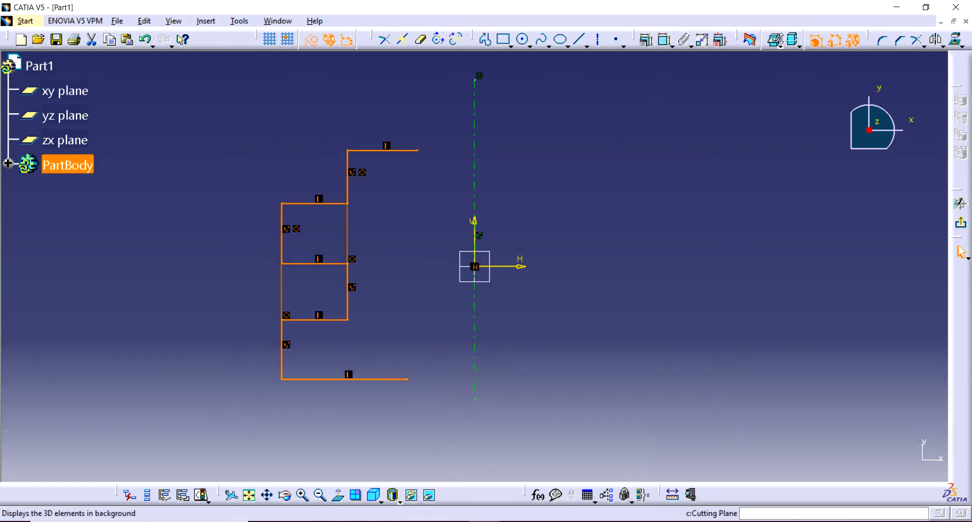
left_click(935, 41)
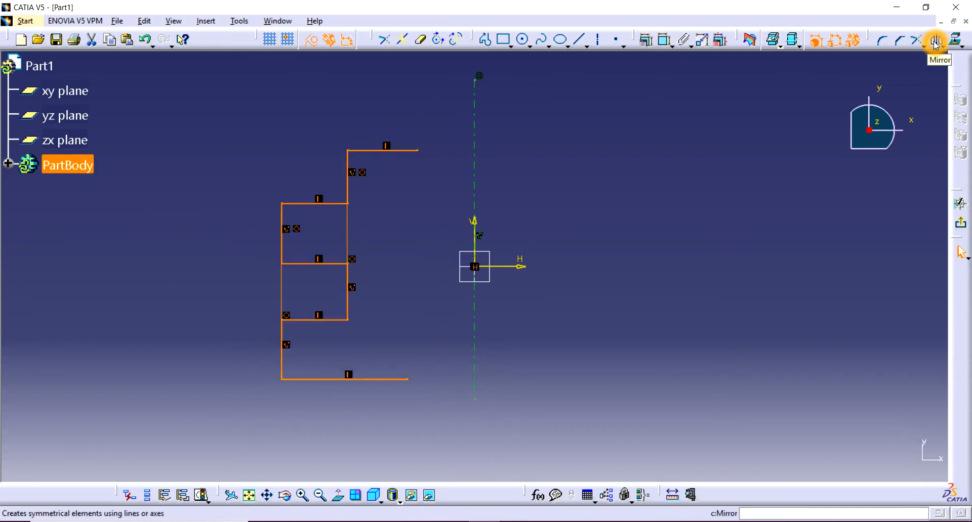
left_click(478, 97)
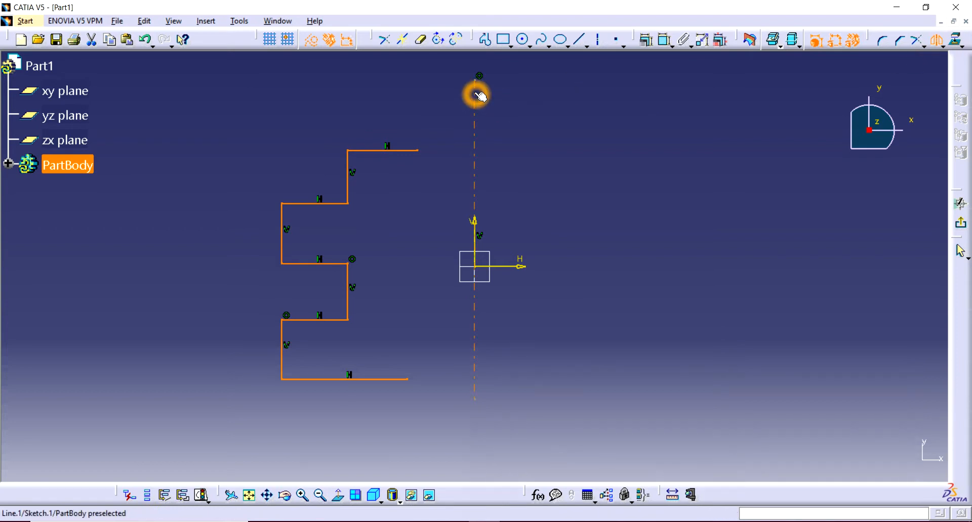
left_click(478, 97)
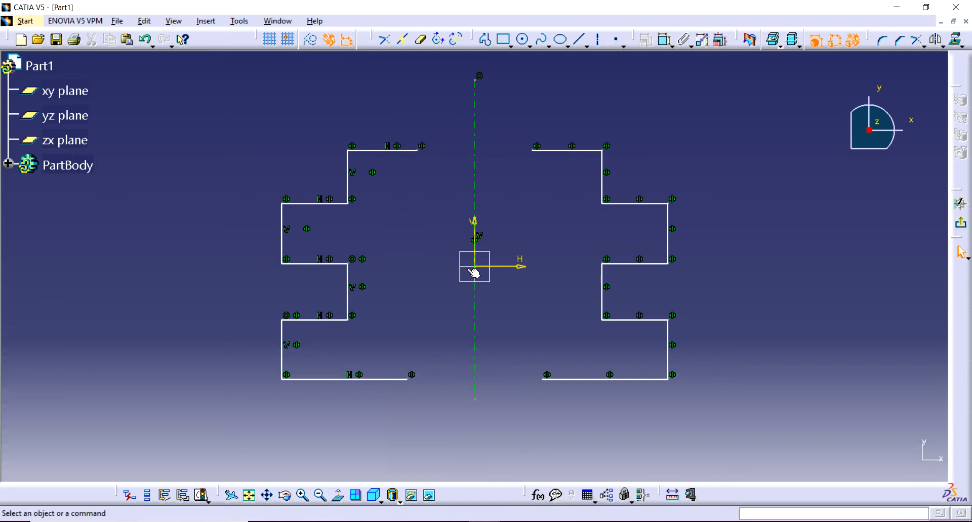
left_click(363, 328)
left_click(600, 282)
left_click(500, 314)
left_click(325, 293)
left_click(618, 294)
left_click(653, 248)
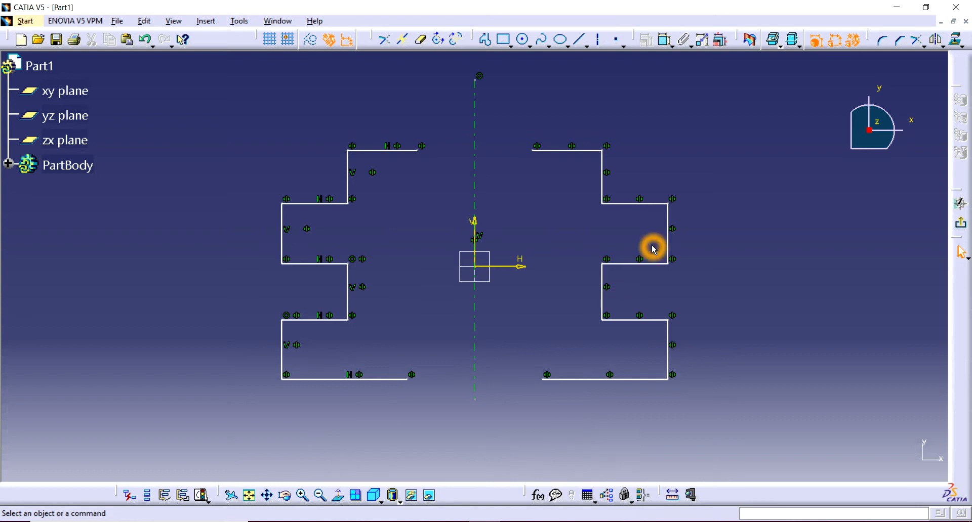
Undo the mirroring of the stepped profile.
left_click(741, 118)
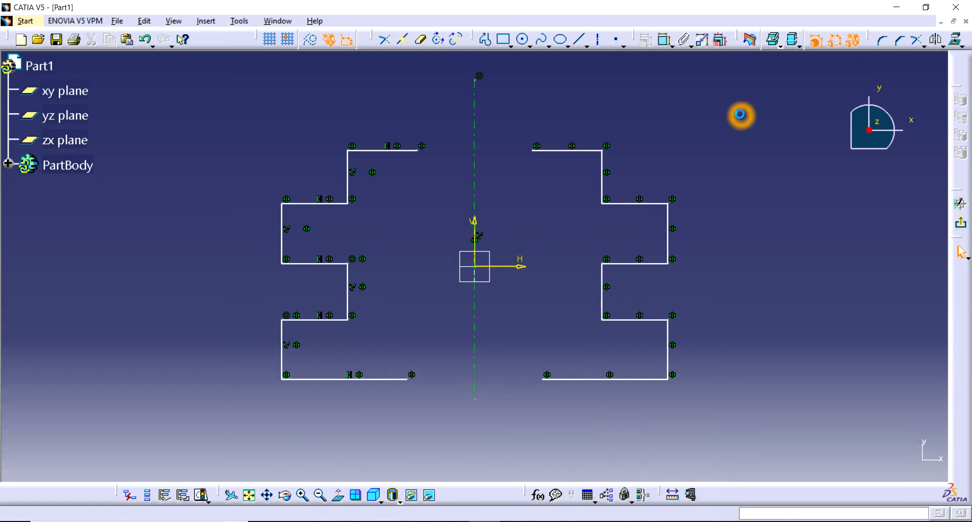
key("ctrl+z")
left_click(671, 152)
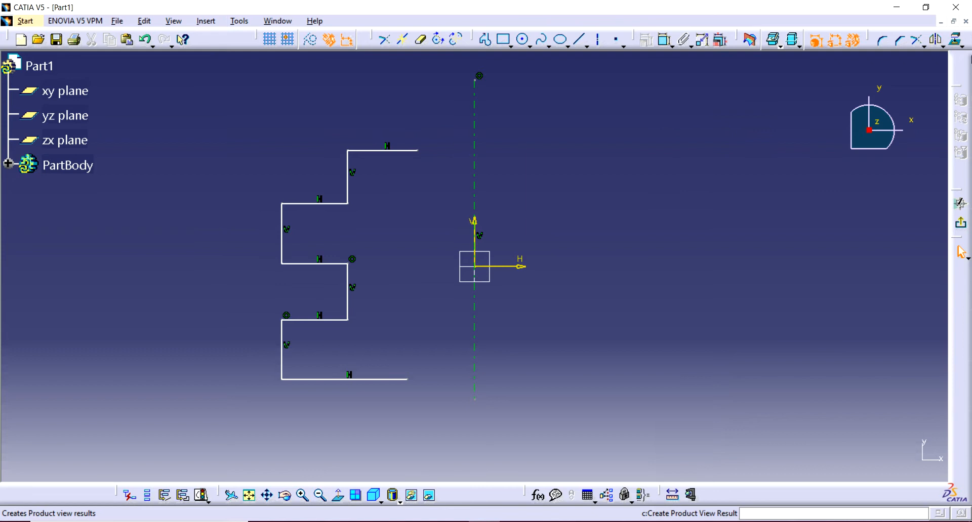
Flip the whole stepped profile to the other side of the vertical axis with Symmetry, without duplicating it.
left_click(944, 47)
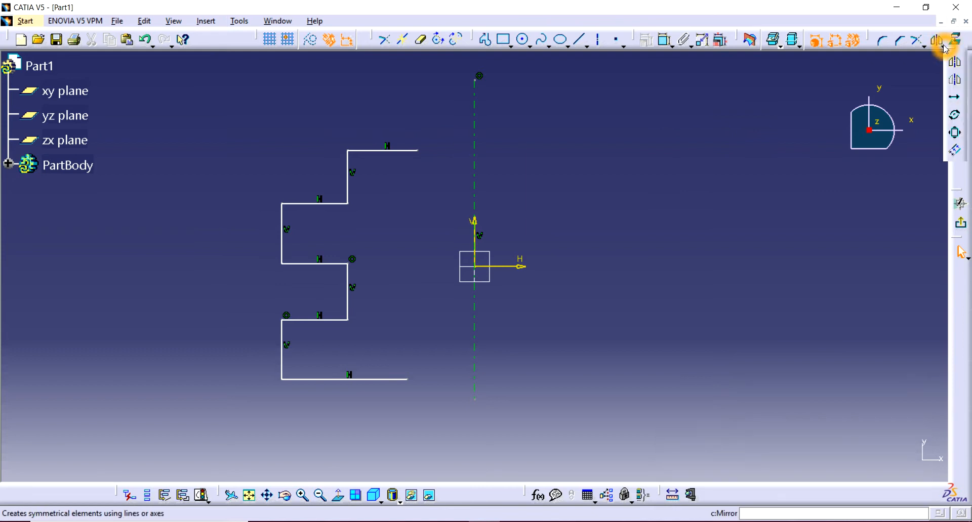
left_click(955, 84)
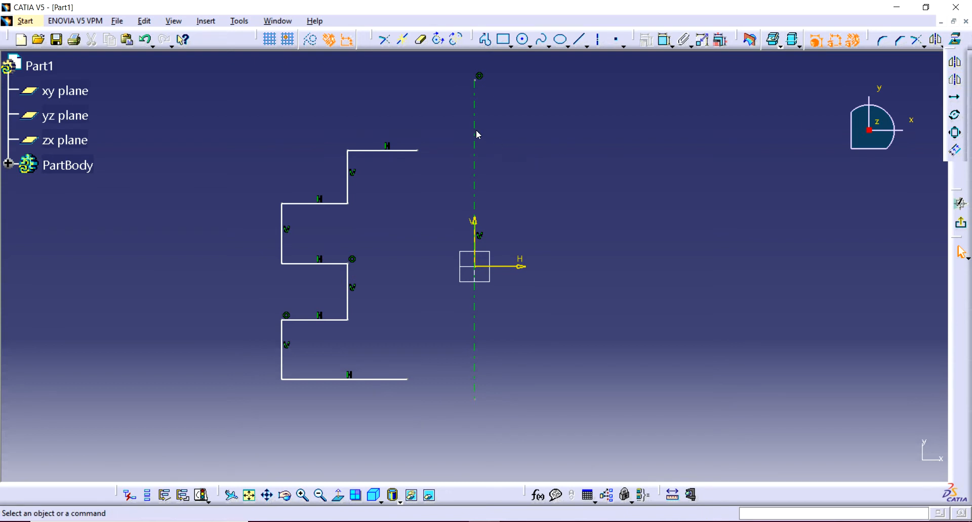
left_click(441, 133)
left_click(314, 379)
mouse_move(435, 143)
left_mouse_down()
mouse_move(362, 330)
mouse_move(259, 421)
left_mouse_up()
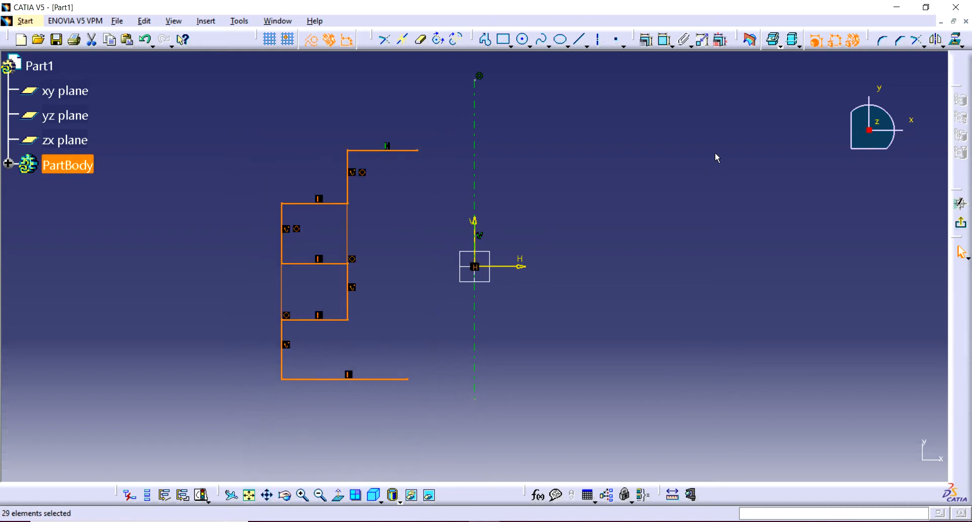
left_click(939, 45)
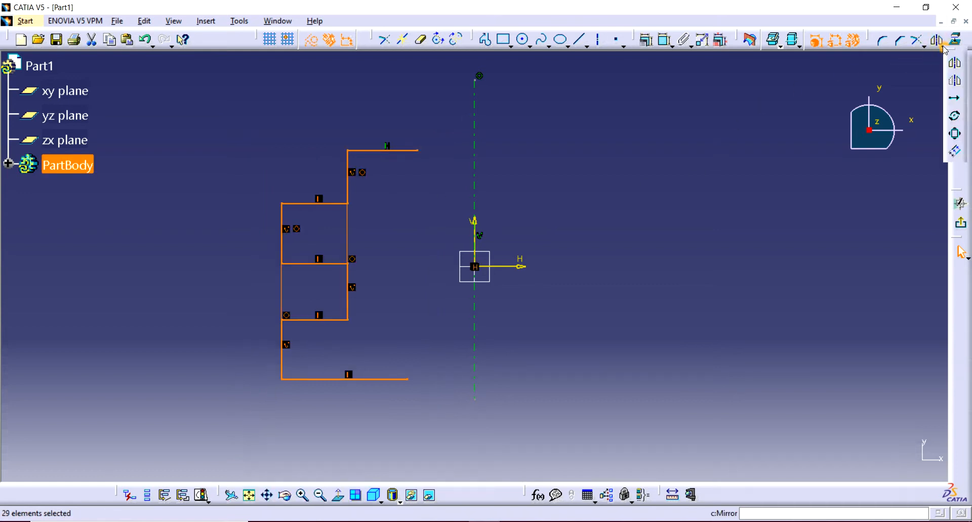
left_click(953, 83)
left_click(476, 115)
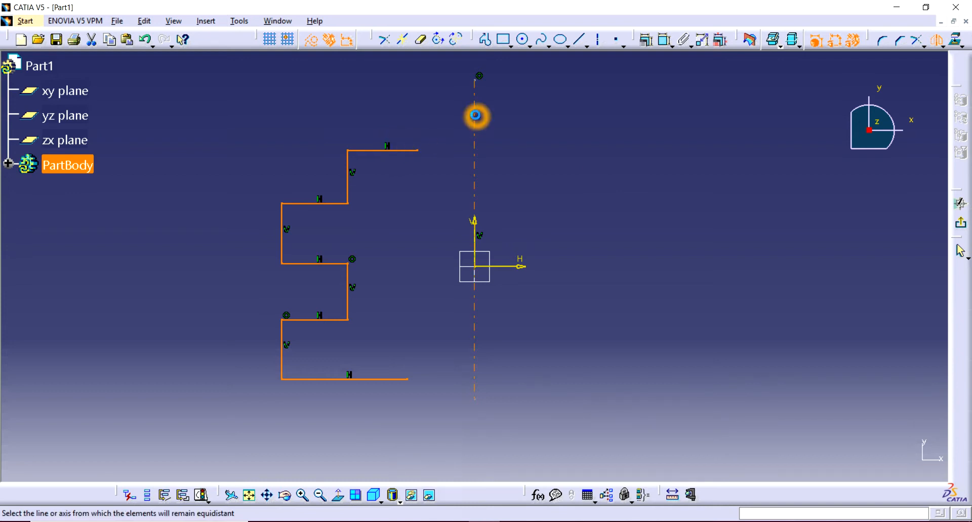
left_click(475, 116)
left_click(474, 322)
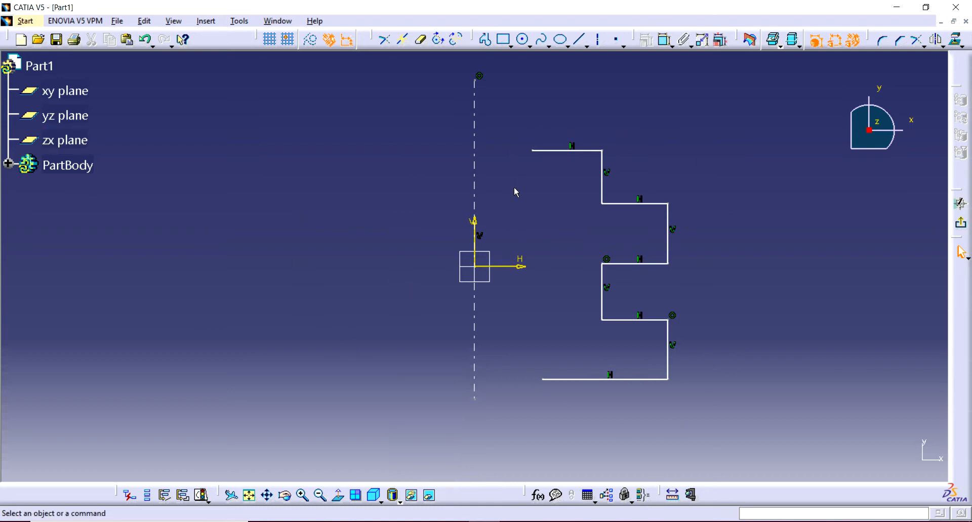
left_click(570, 146)
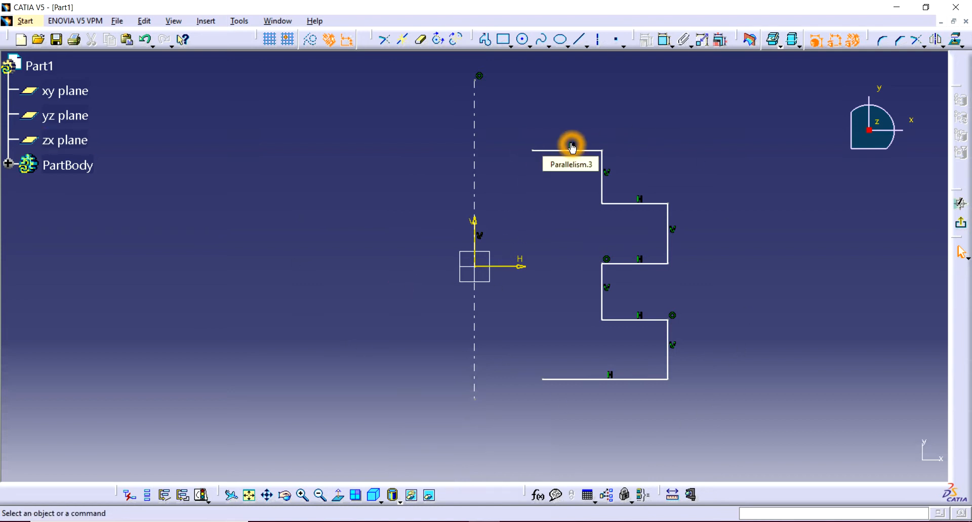
left_click(479, 117)
left_click(479, 99)
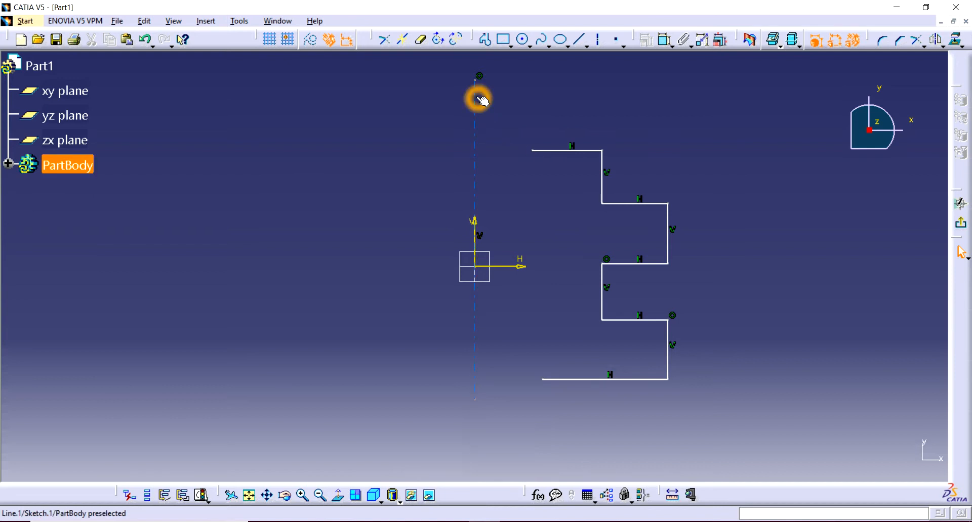
left_click(935, 44)
left_click(635, 128)
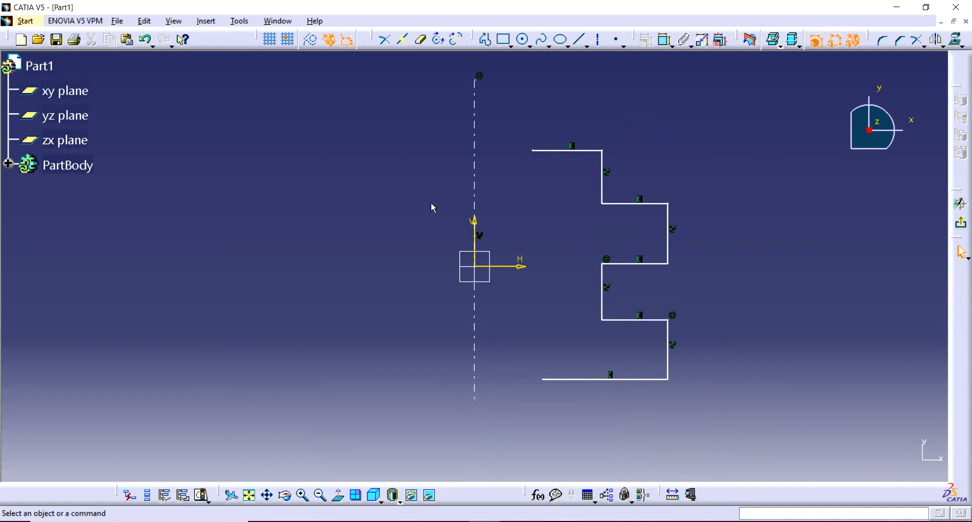
Undo the symmetry, the stepped profile and the vertical axis until the sketch is empty.
left_click(361, 281)
left_click(555, 286)
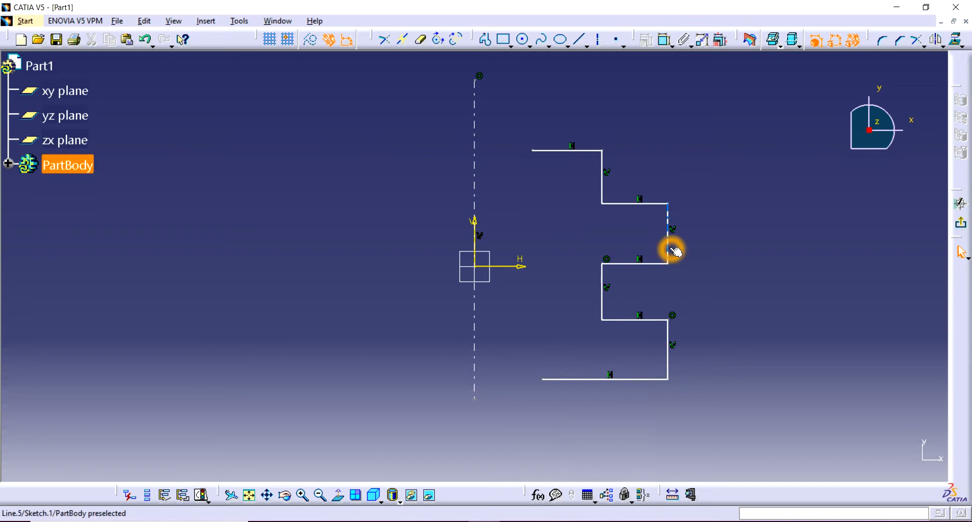
key("ctrl+z")
key("ctrl+z")
key("ctrl+z")
key("ctrl+z")
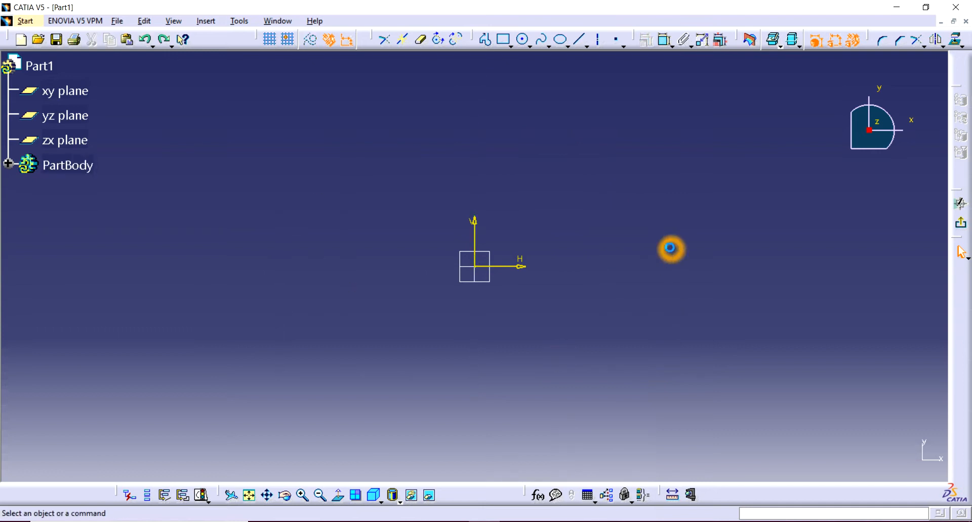
Draw a rectangle about 38 mm wide and 33 mm high with its lower-left corner at the sketch origin.
left_click(942, 48)
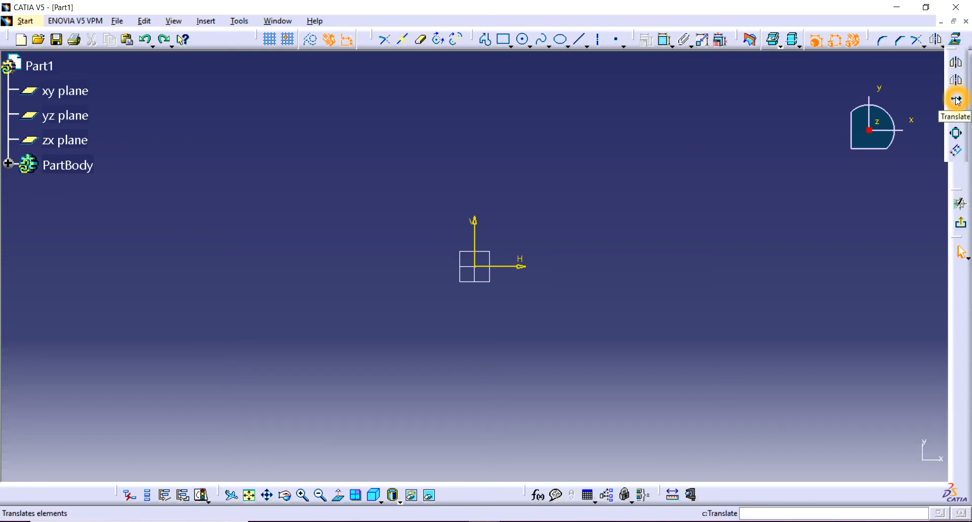
left_click(626, 6)
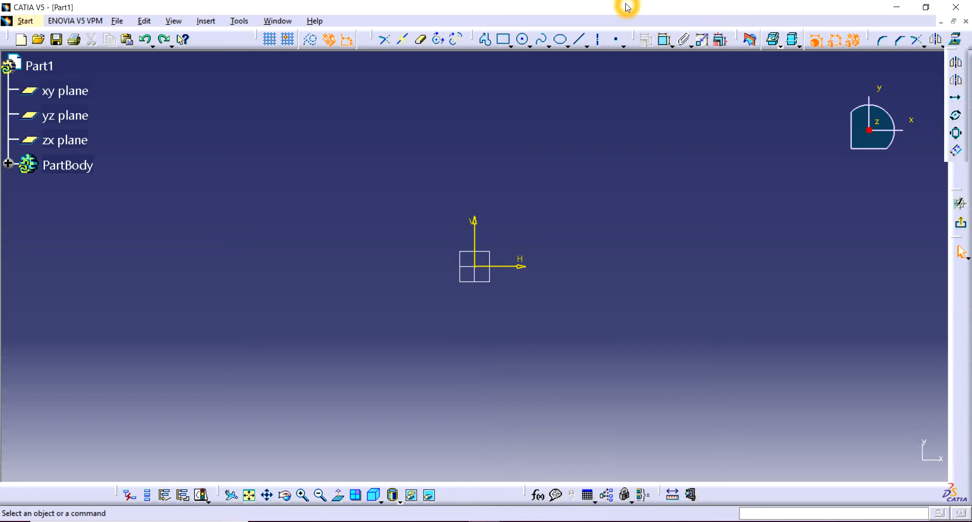
left_click(499, 40)
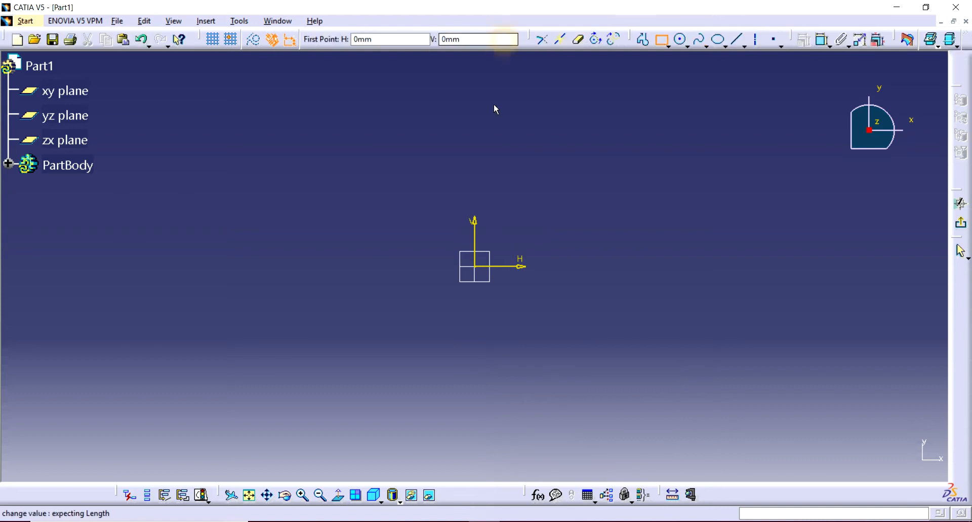
left_click(480, 267)
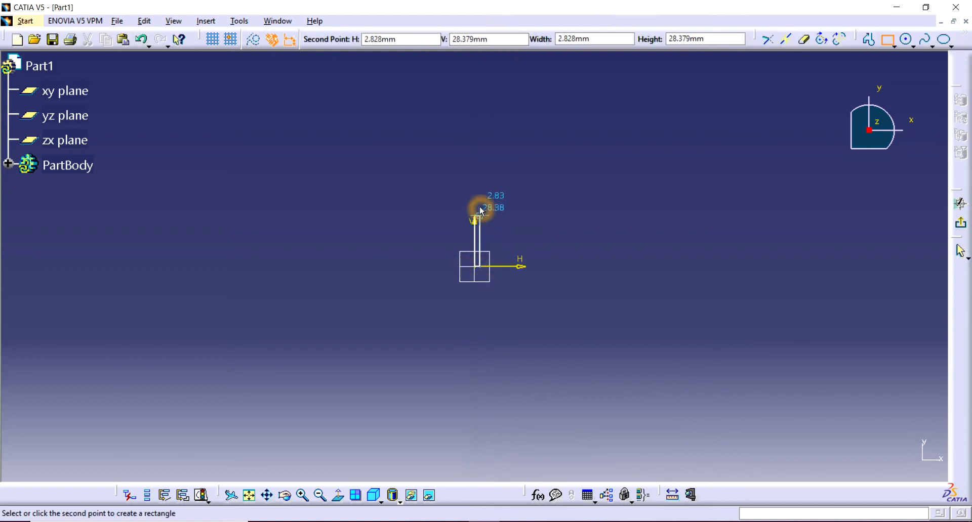
left_click(543, 208)
middle_click_drag(516, 238, 334, 320)
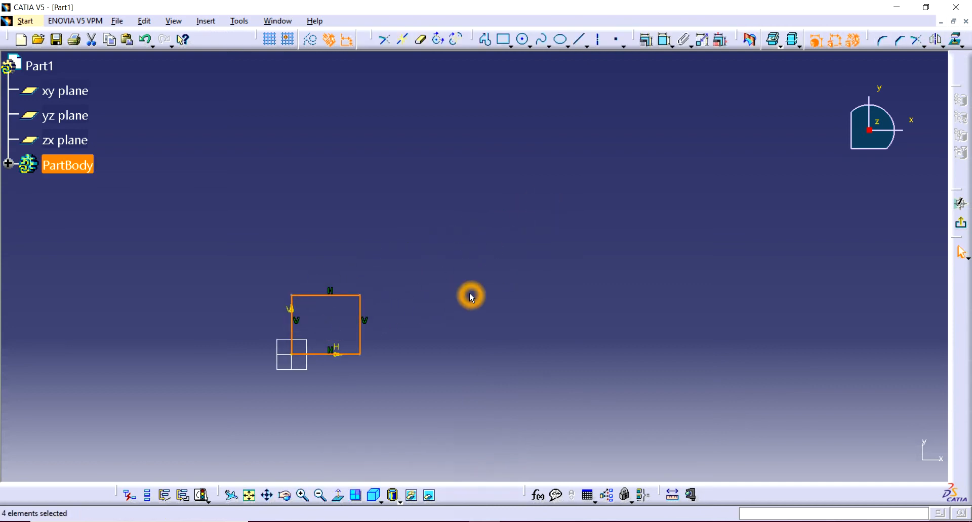
left_click(428, 326)
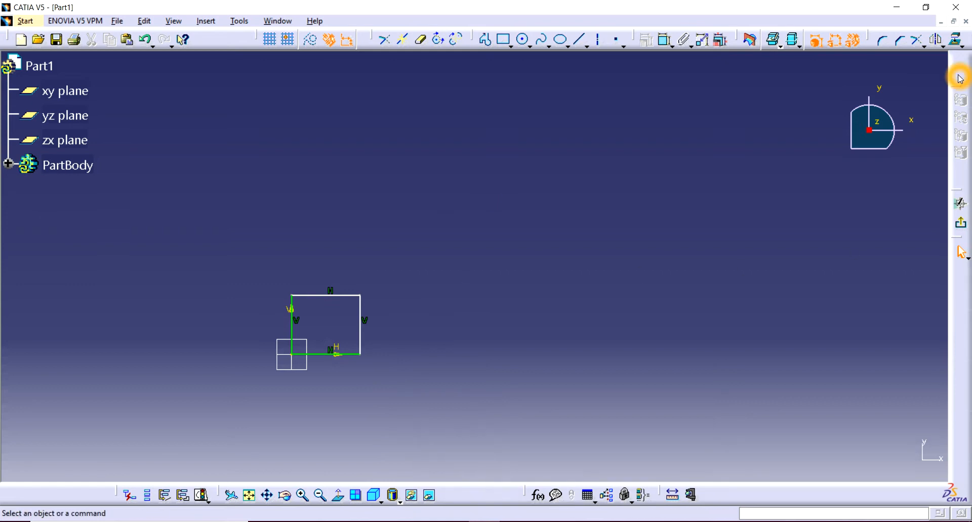
Set up a Translate of the whole rectangle with five instances in duplicate mode.
left_click_drag(407, 267, 284, 375)
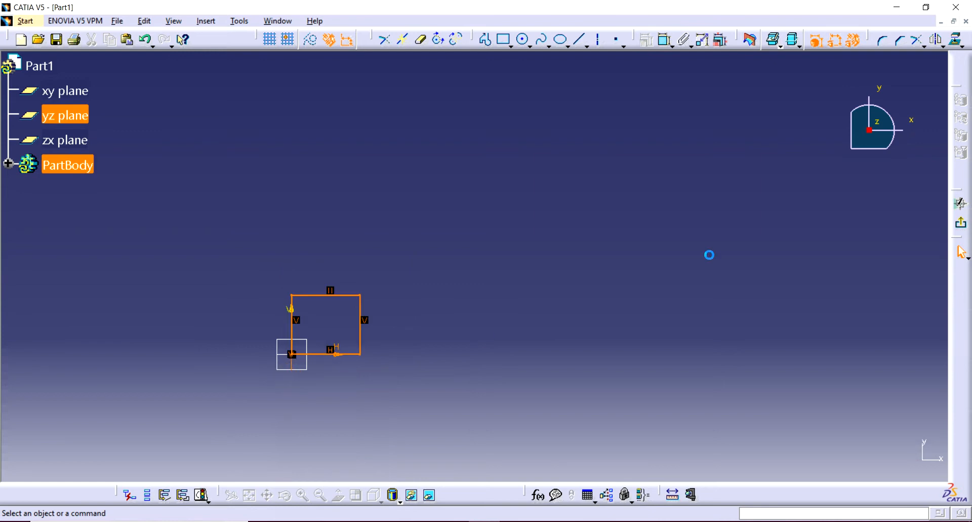
left_click(941, 46)
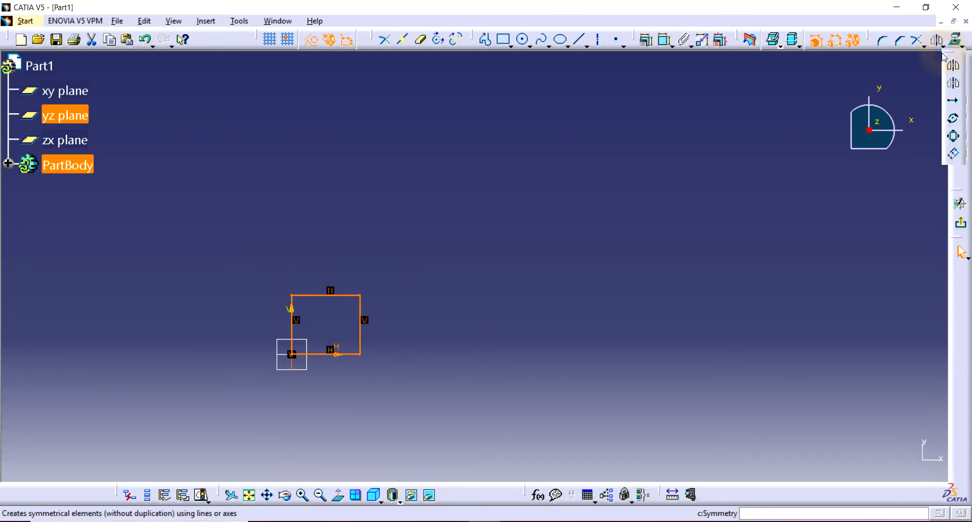
left_click(953, 102)
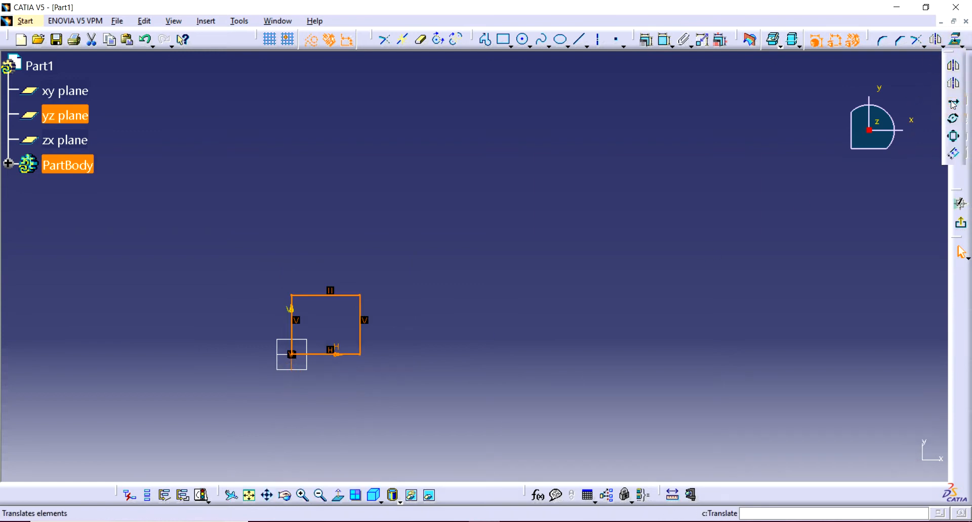
left_click(953, 105)
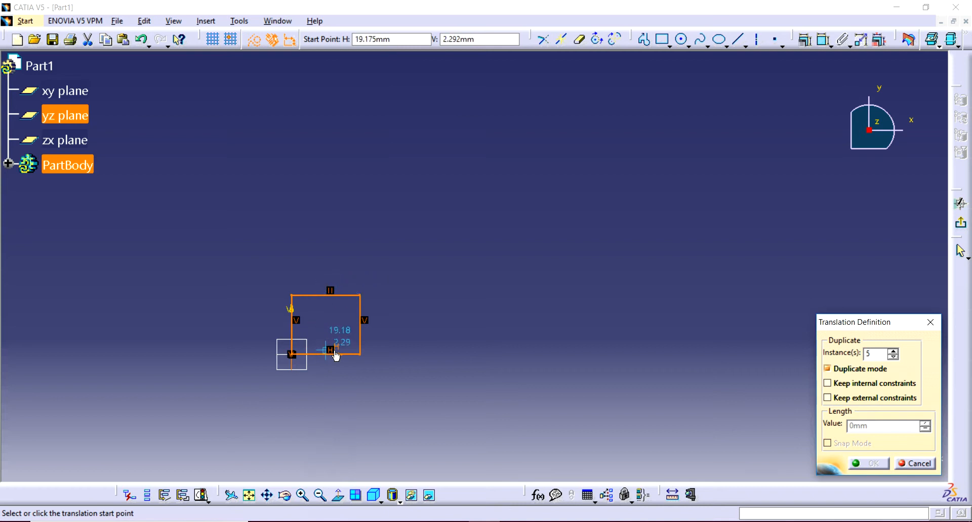
left_click(868, 354)
type("5")
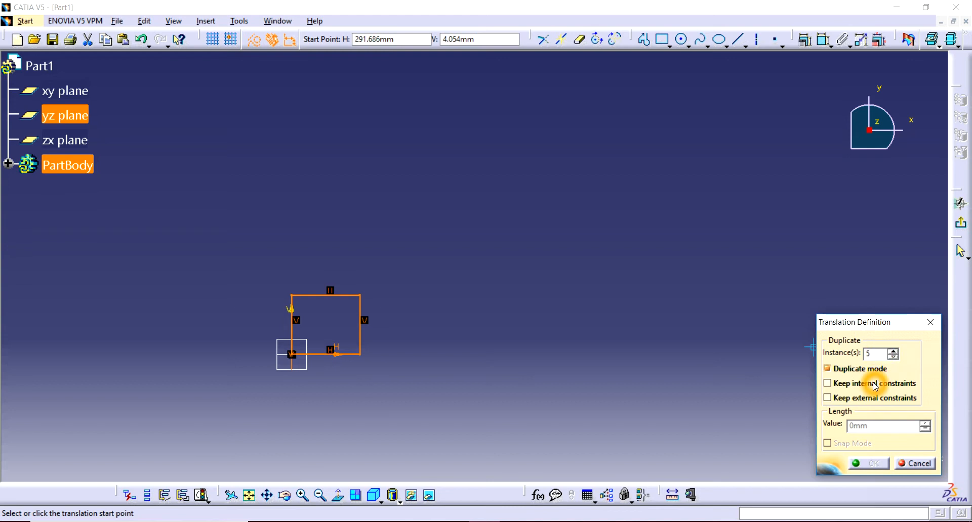
left_click(827, 369)
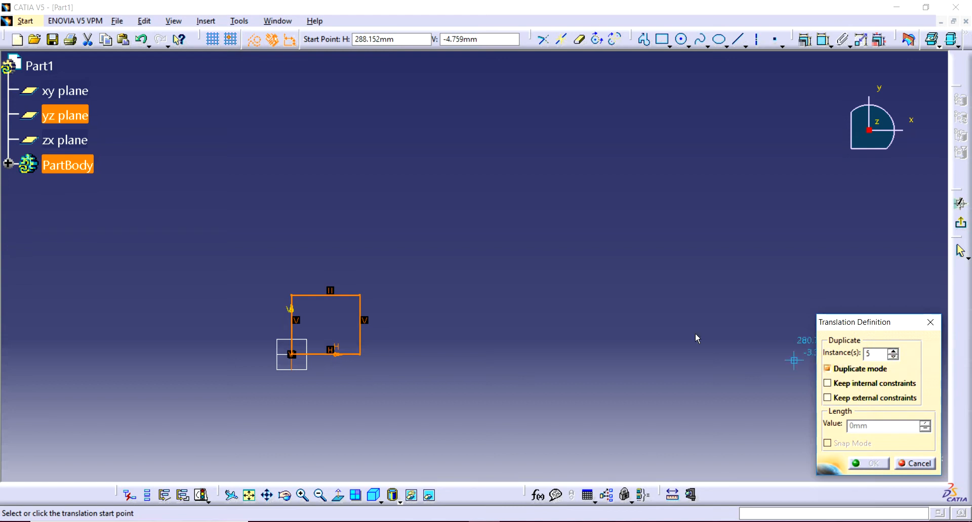
Place the five copies in a horizontal row at about 53.5 mm spacing, using the rectangle's lower-right corner as the start point.
left_click(339, 288)
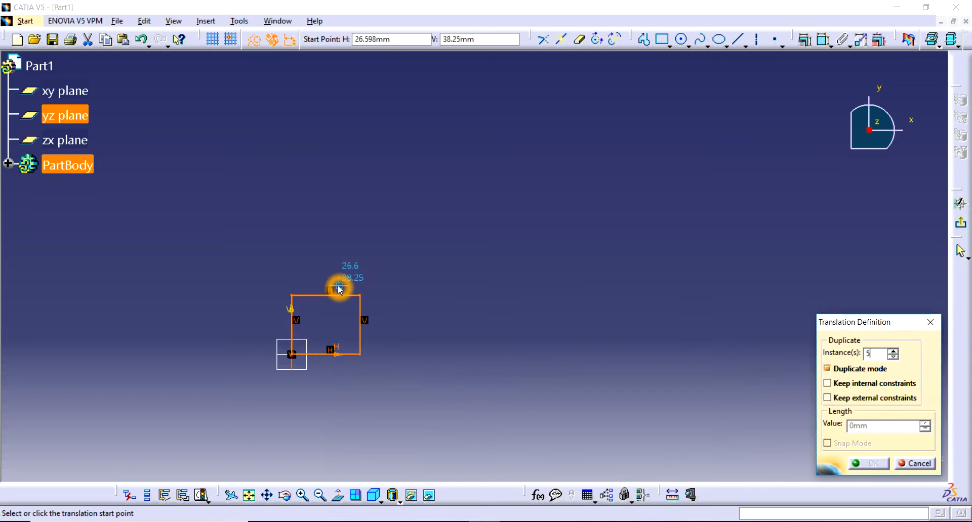
left_click(316, 288)
left_click(470, 338)
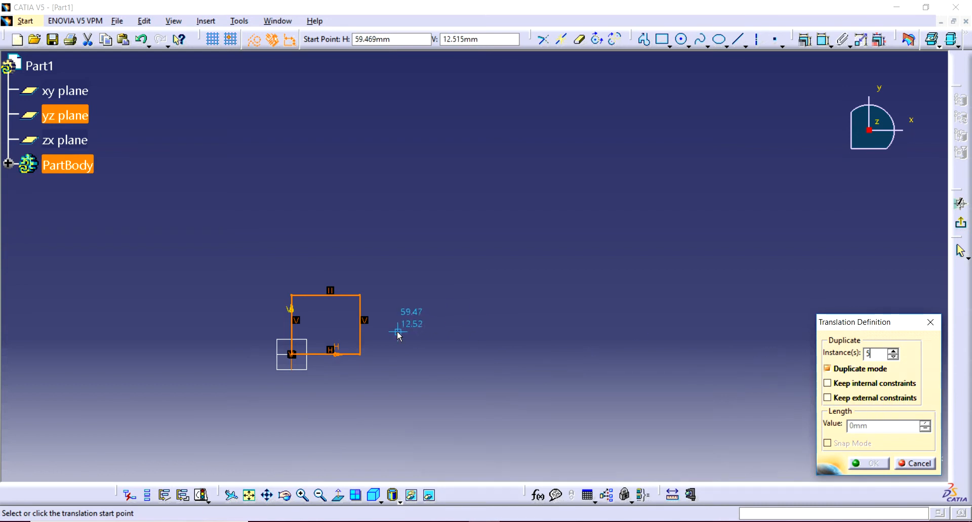
left_click(360, 354)
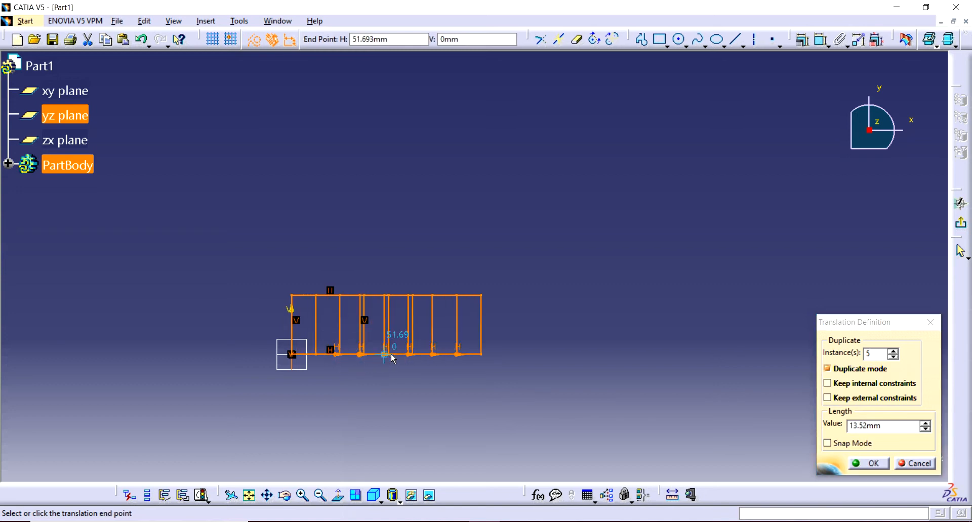
left_click(454, 355)
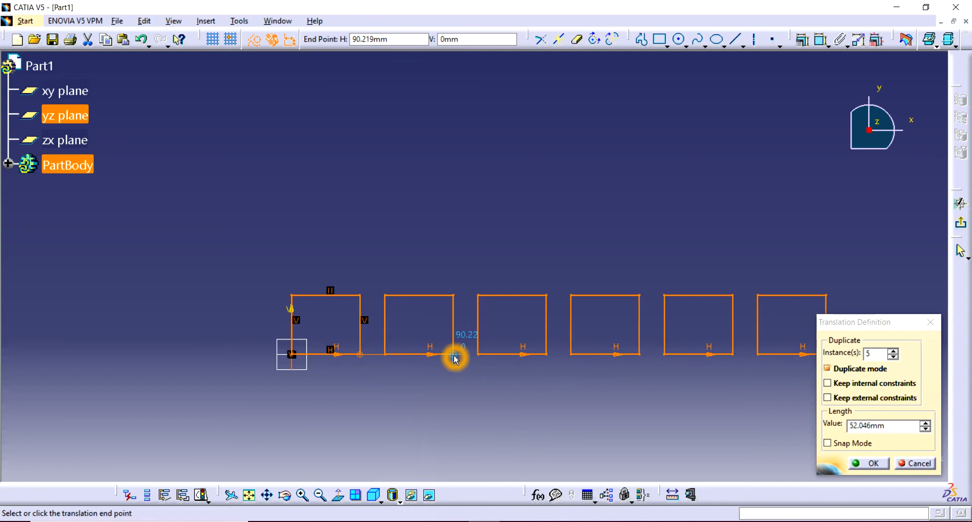
left_click_drag(455, 358, 457, 361)
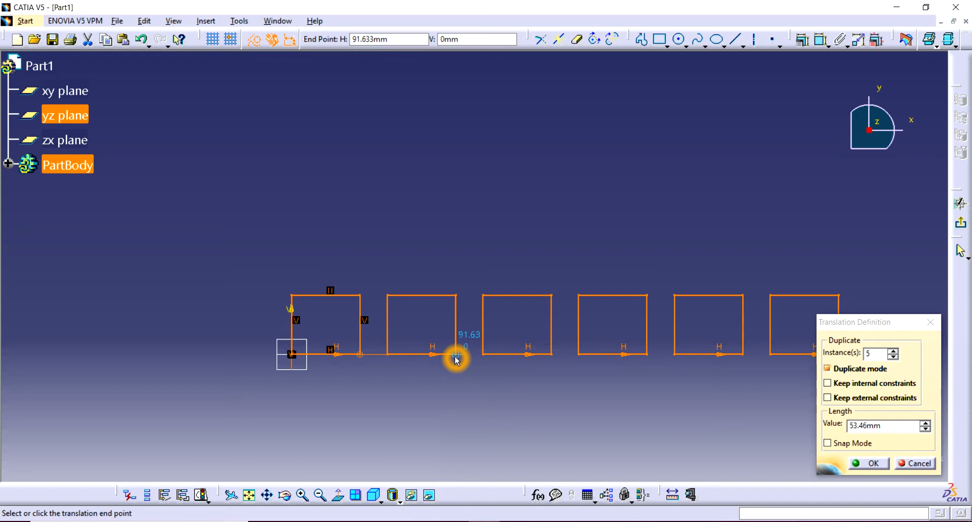
left_click_drag(457, 360, 456, 360)
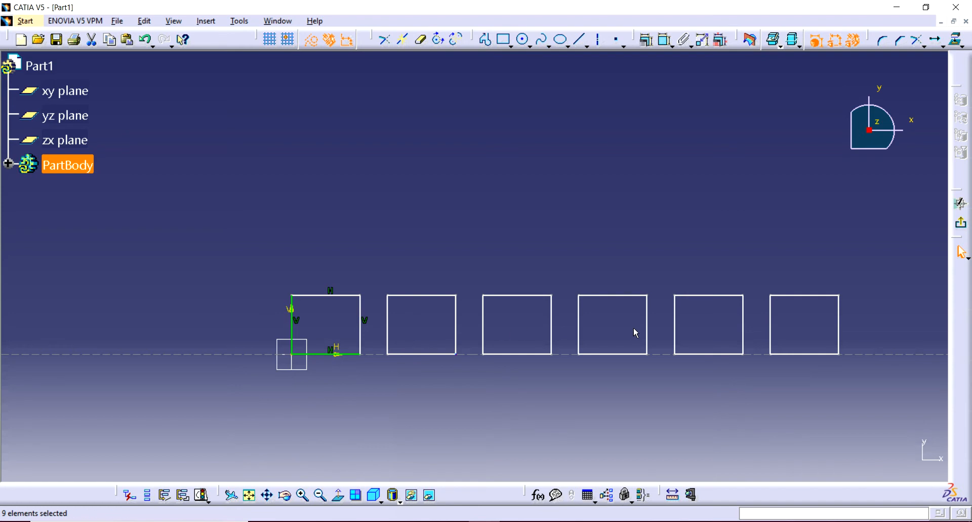
Translate the entire row of rectangles straight upward with five duplicate instances, starting from the first rectangle's upper-left corner, to form a grid.
left_click_drag(864, 262, 227, 367)
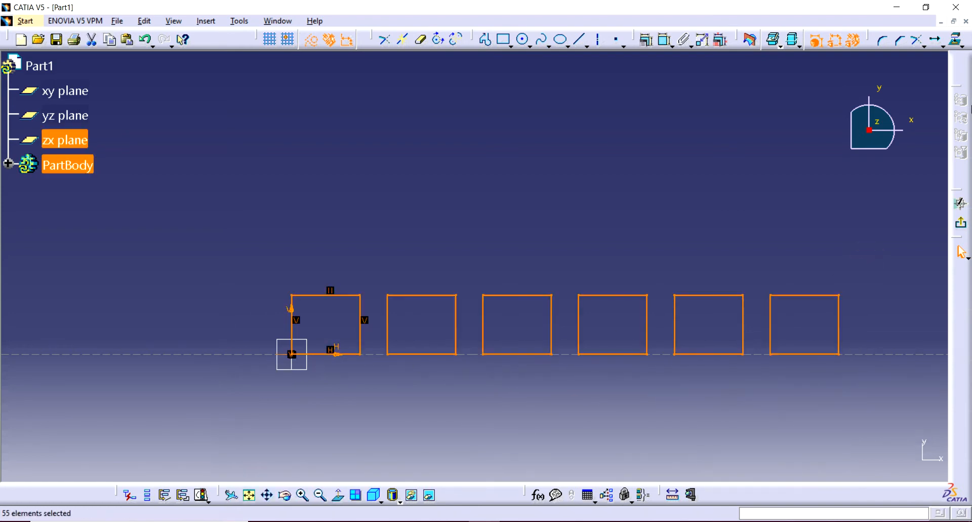
left_click(934, 40)
left_click(876, 355)
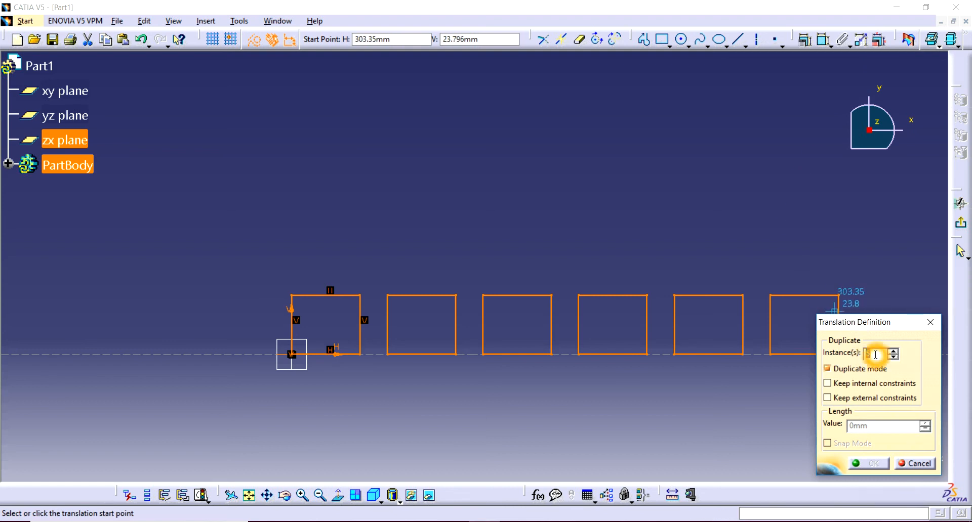
left_click(292, 296)
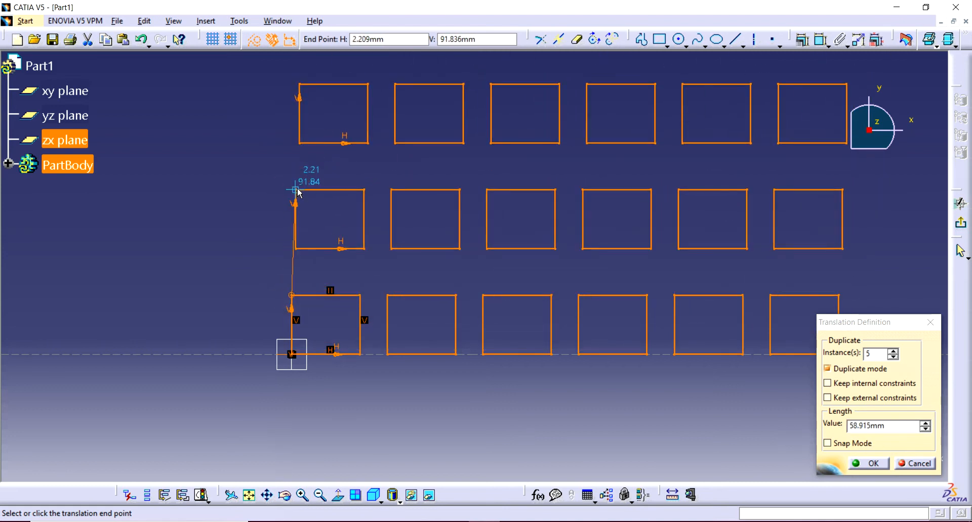
middle_click_drag(297, 189, 288, 299)
left_click(421, 247)
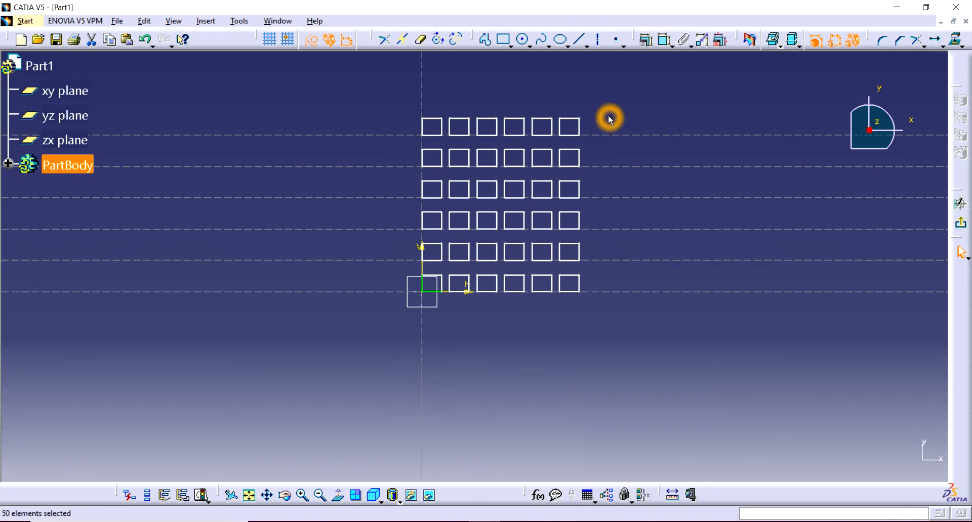
Clear the rectangle grid and undo the translations and the first rectangle until the sketch is empty.
left_click_drag(610, 105, 387, 382)
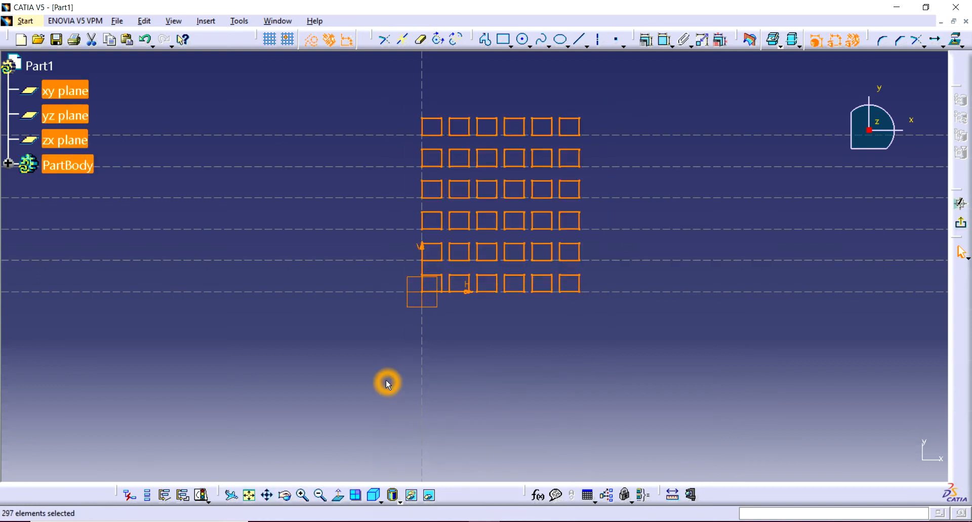
key("Delete")
left_click(929, 69)
left_click(937, 48)
key("ctrl+z")
key("ctrl+z")
key("ctrl+z")
key("ctrl+z")
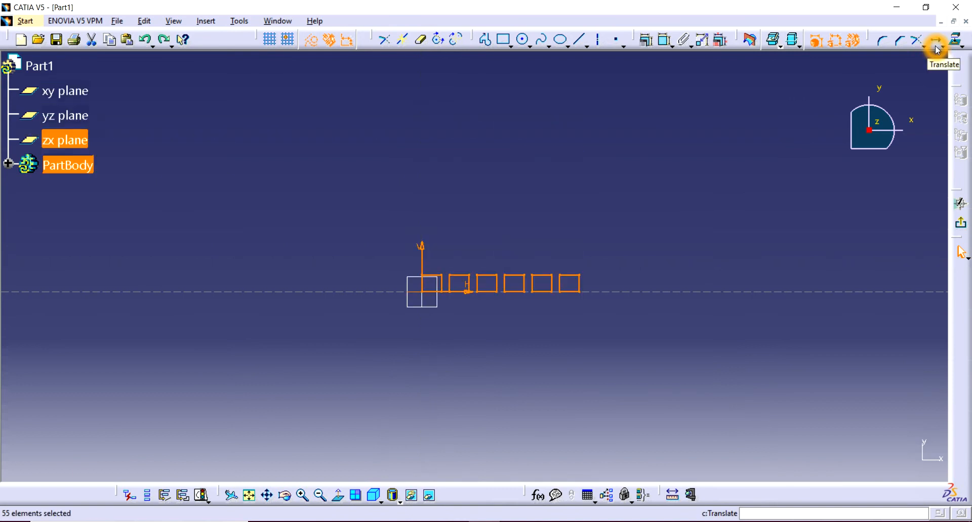
key("ctrl+z")
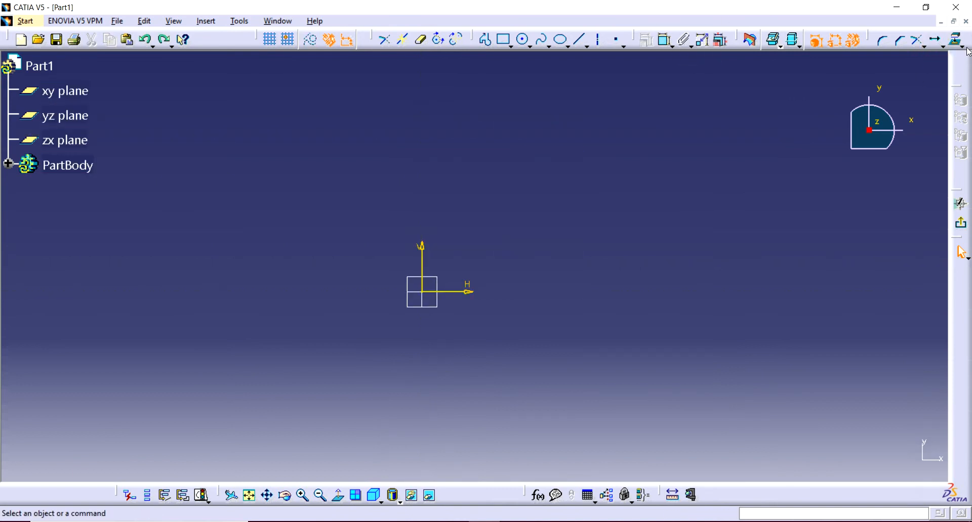
Draw a circle centred on the sketch origin with a radius of about 137 mm.
left_click(941, 47)
left_click(953, 116)
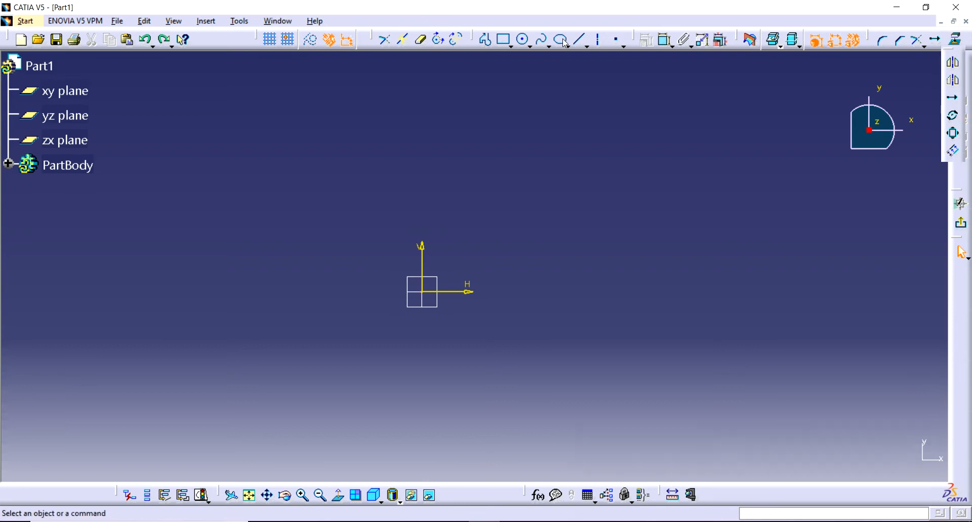
left_click(424, 294)
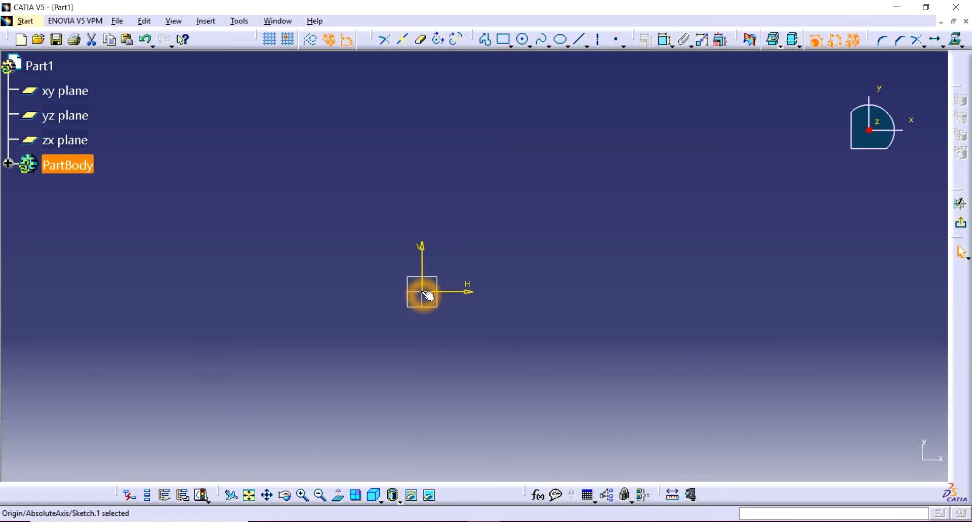
left_click(522, 40)
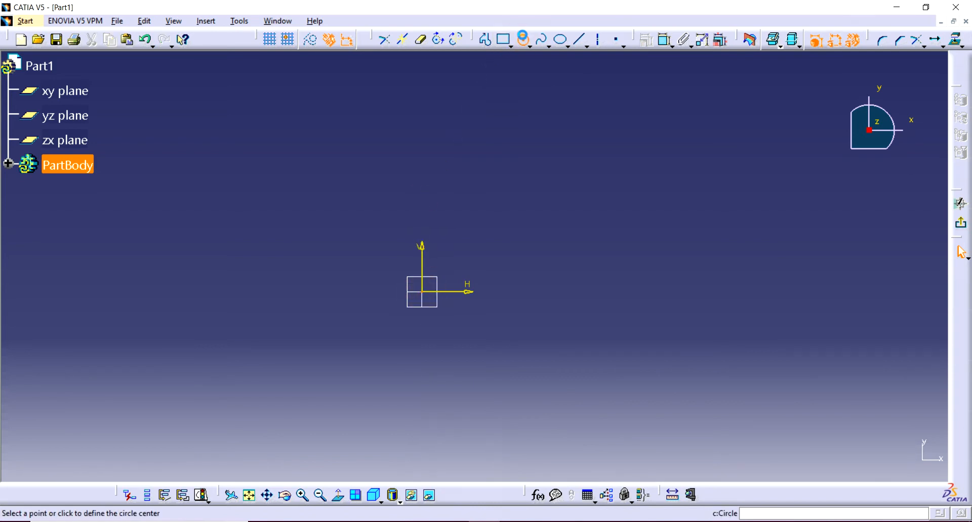
left_click(424, 294)
left_click(397, 223)
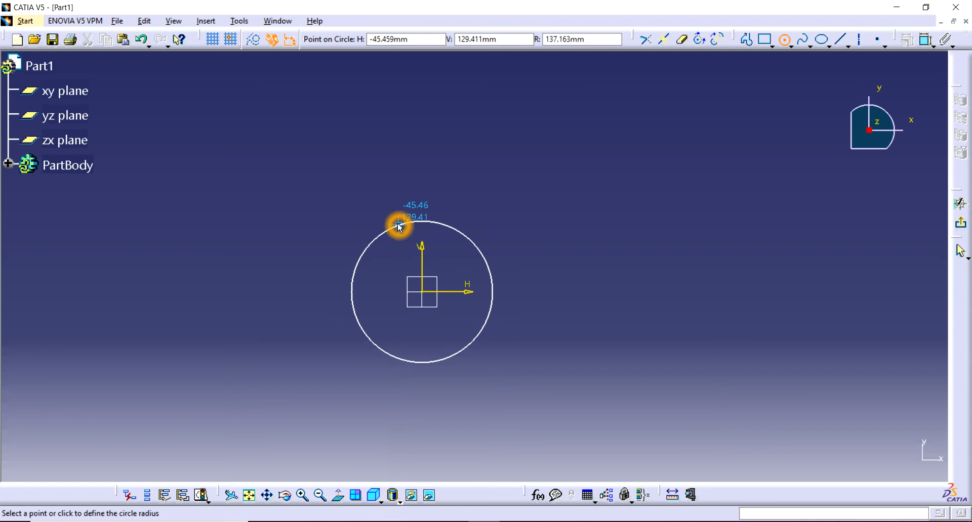
Draw a small circle centred on the topmost point of the large circle, directly above the origin.
left_click(523, 40)
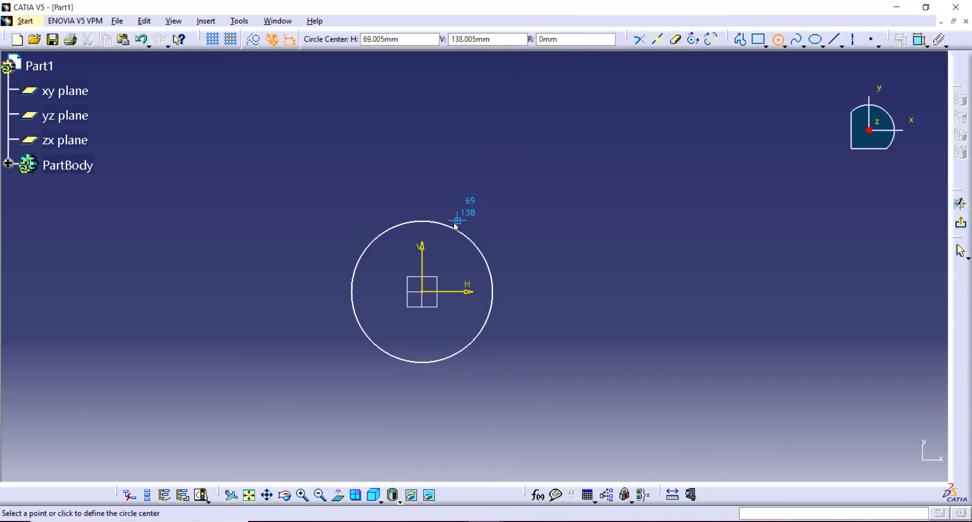
left_click(424, 224)
left_click(425, 214)
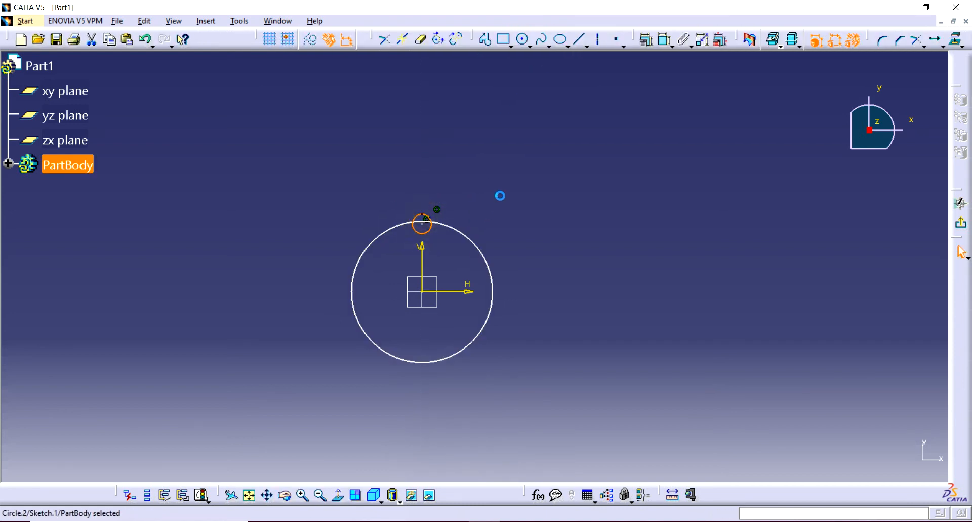
left_click(533, 198)
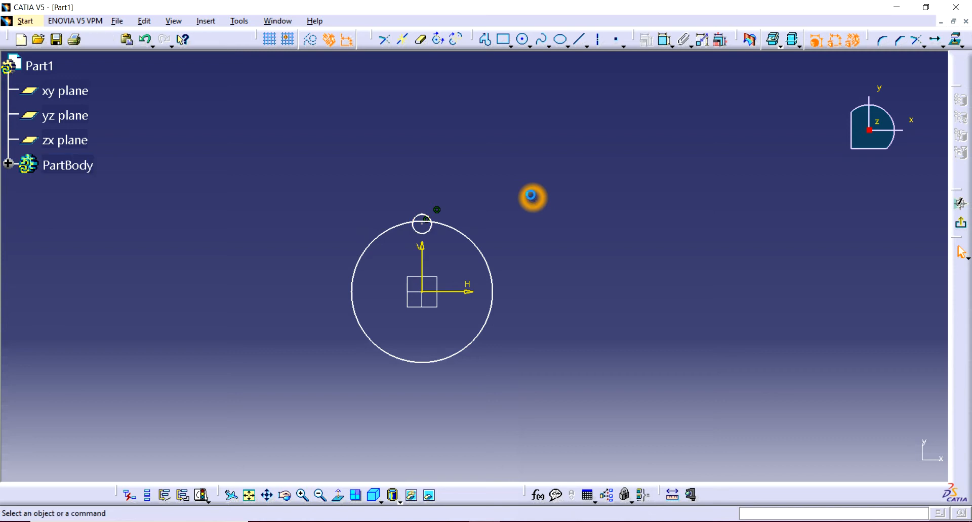
left_click(438, 221)
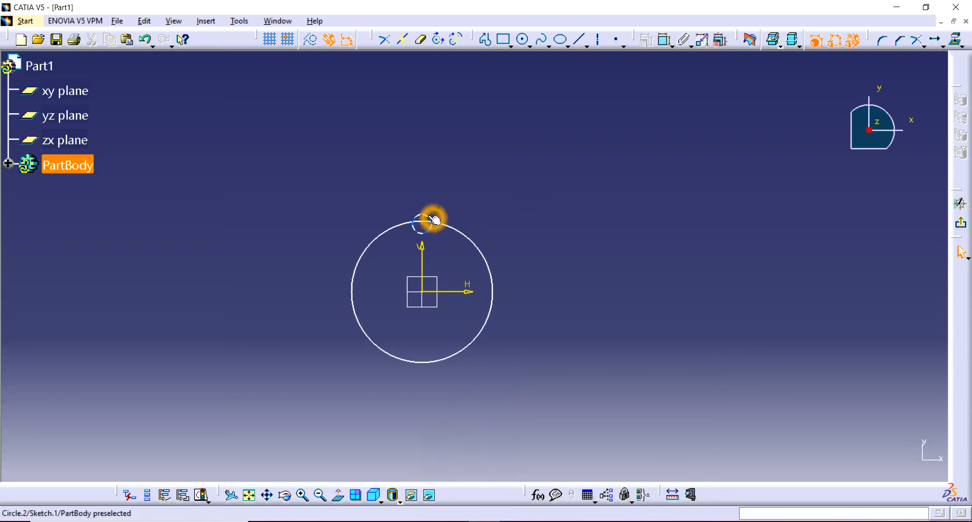
Rotate the small circle about the sketch origin with six duplicate instances at 300°, referencing the large circle's intersection with the positive horizontal axis.
left_click(473, 227)
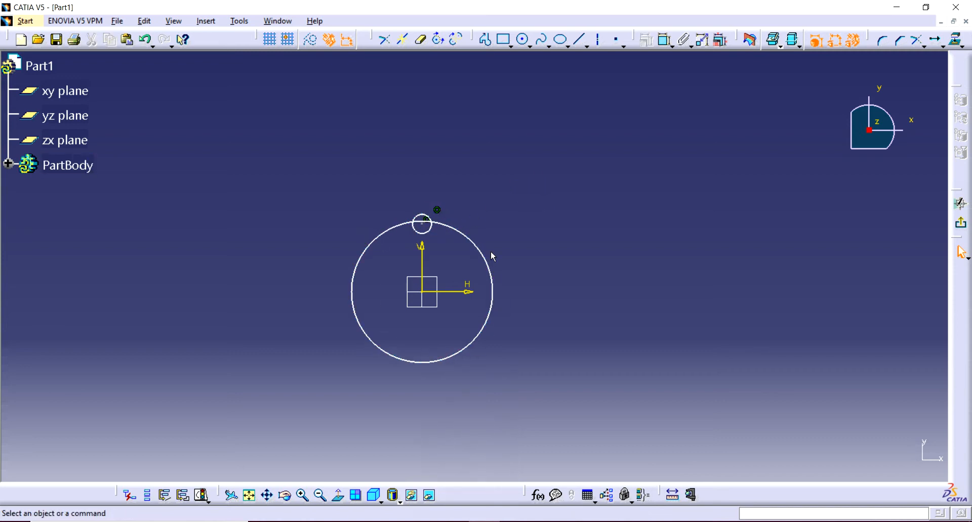
left_click(941, 49)
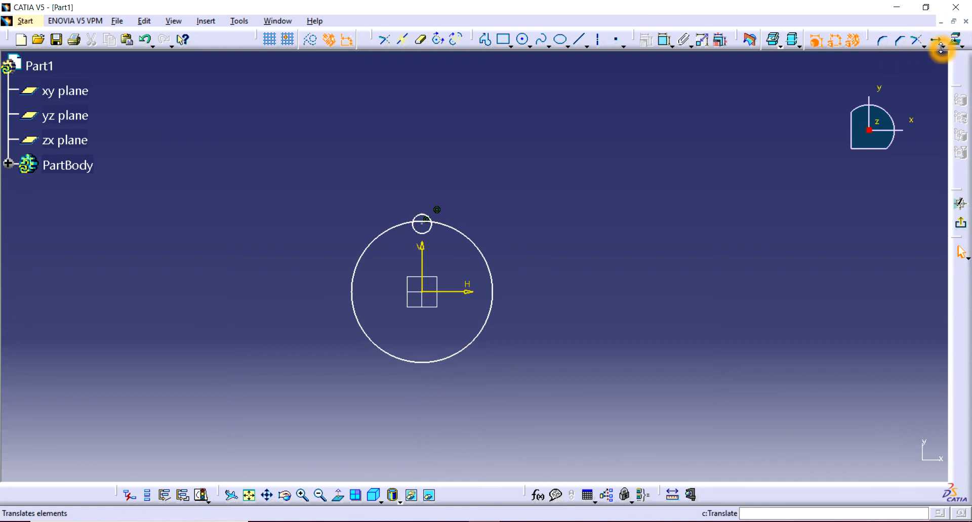
left_click(953, 121)
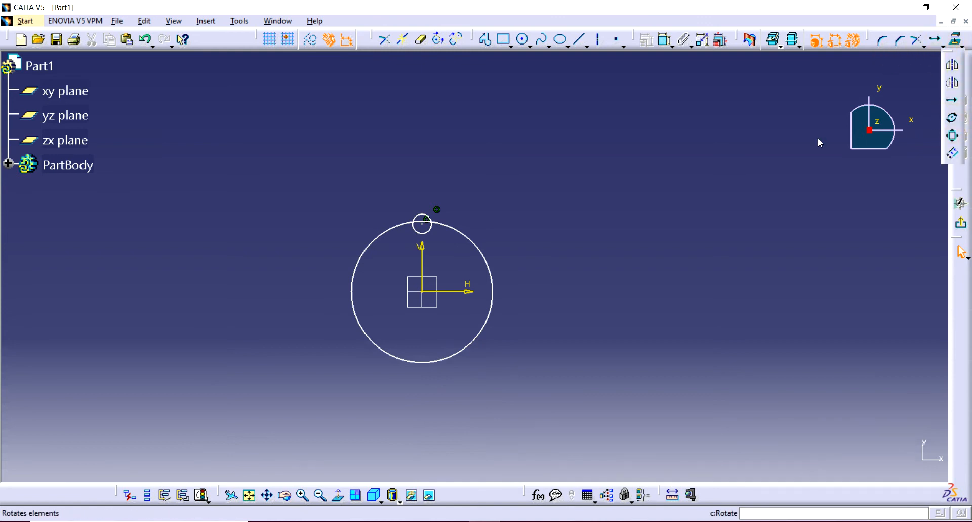
left_click(424, 218)
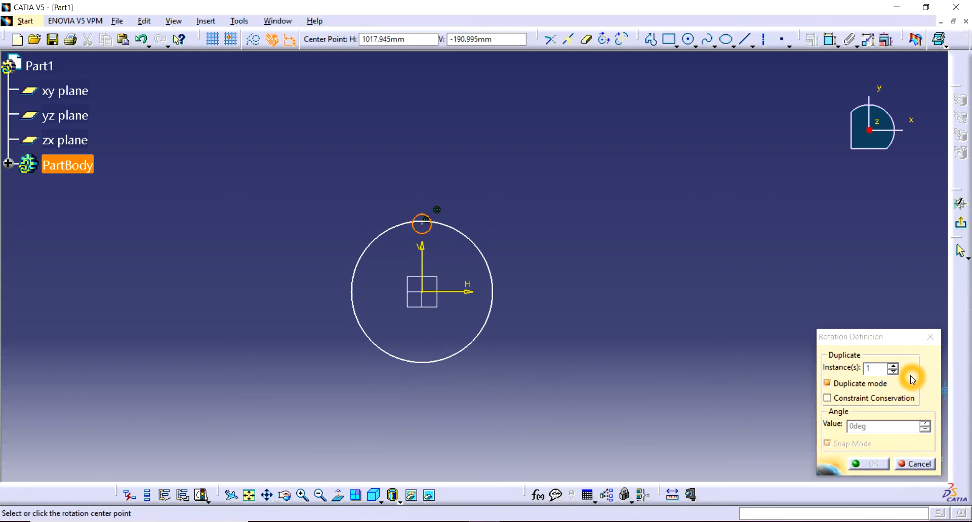
left_click(894, 366)
left_click(894, 365)
left_click(893, 366)
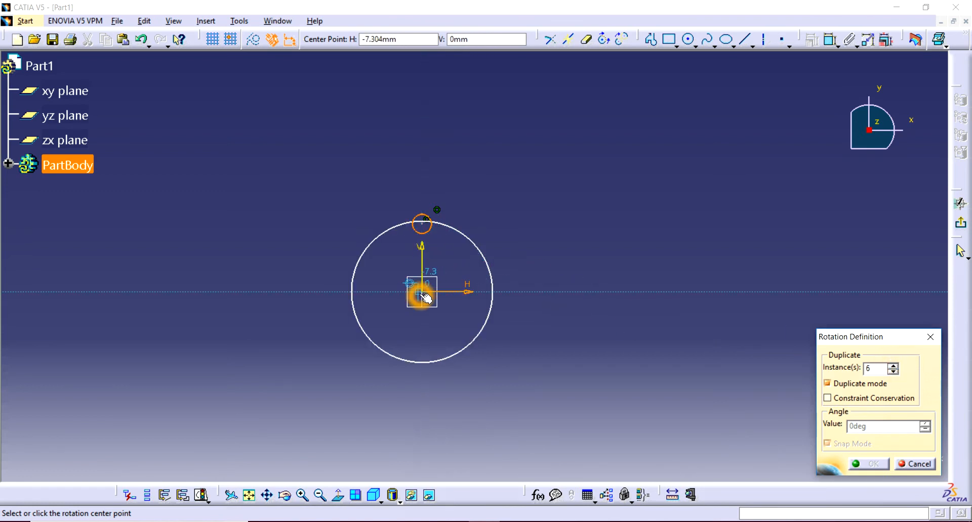
left_click(422, 293)
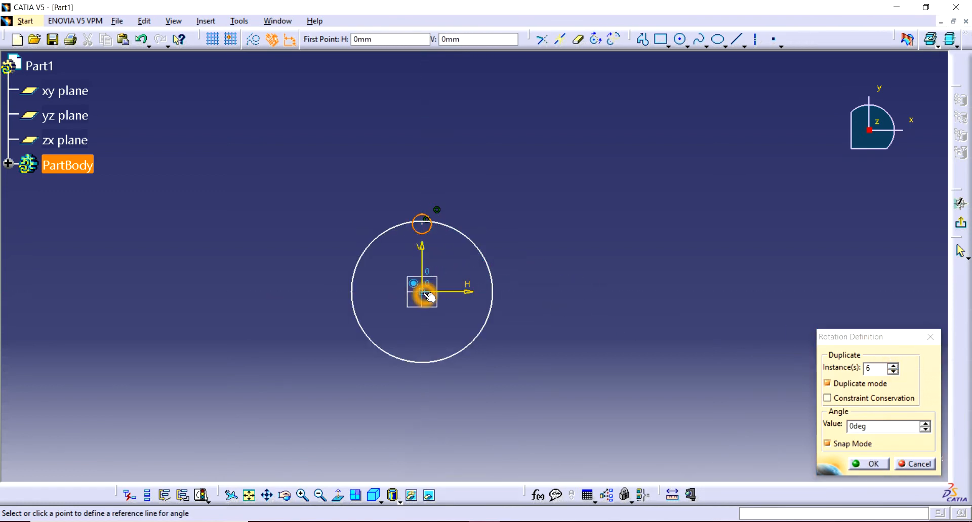
left_click(495, 297)
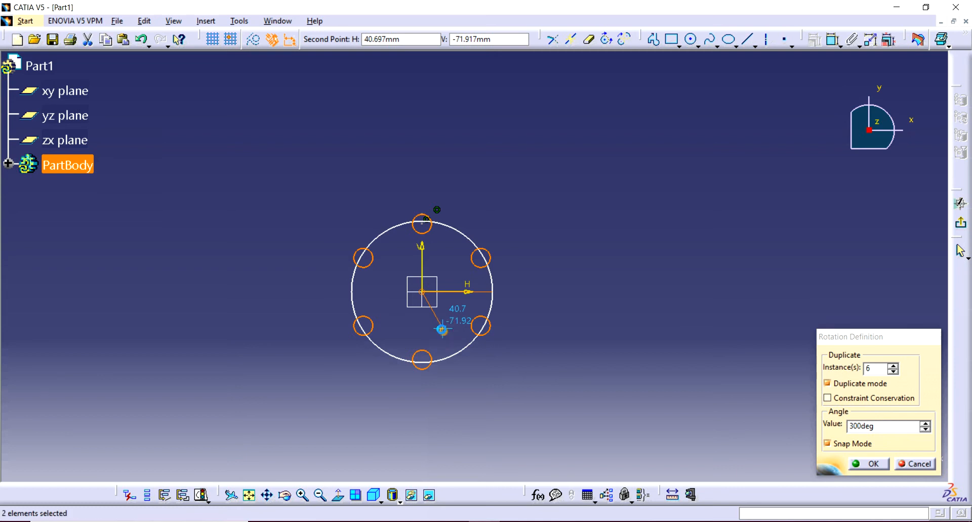
left_click(579, 238)
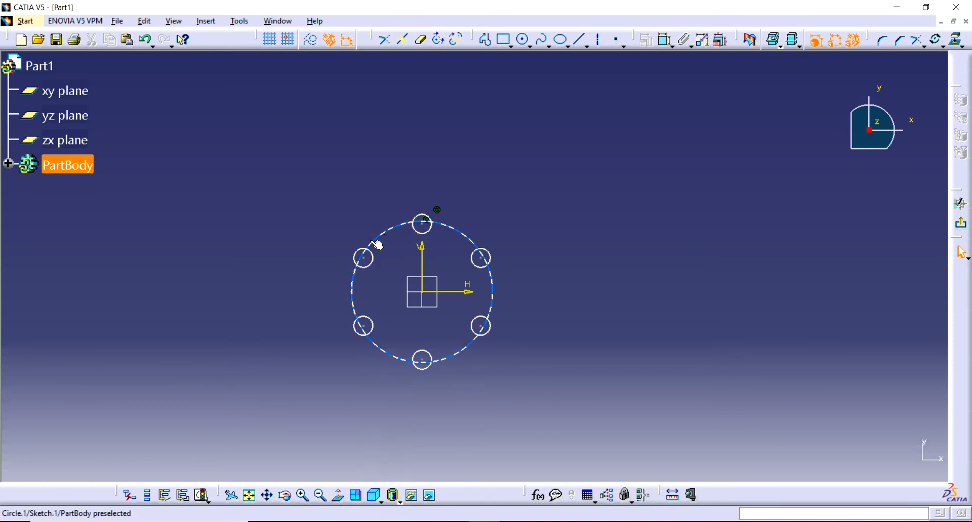
Delete the large circle and all the rotated small circles from the sketch.
mouse_move(522, 240)
left_mouse_down()
mouse_move(552, 161)
mouse_move(321, 388)
left_mouse_up()
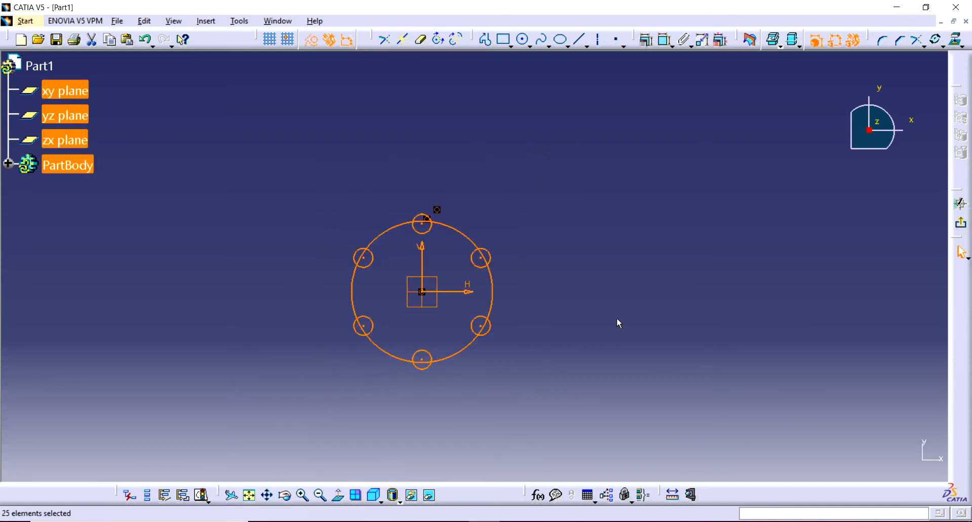
key("Delete")
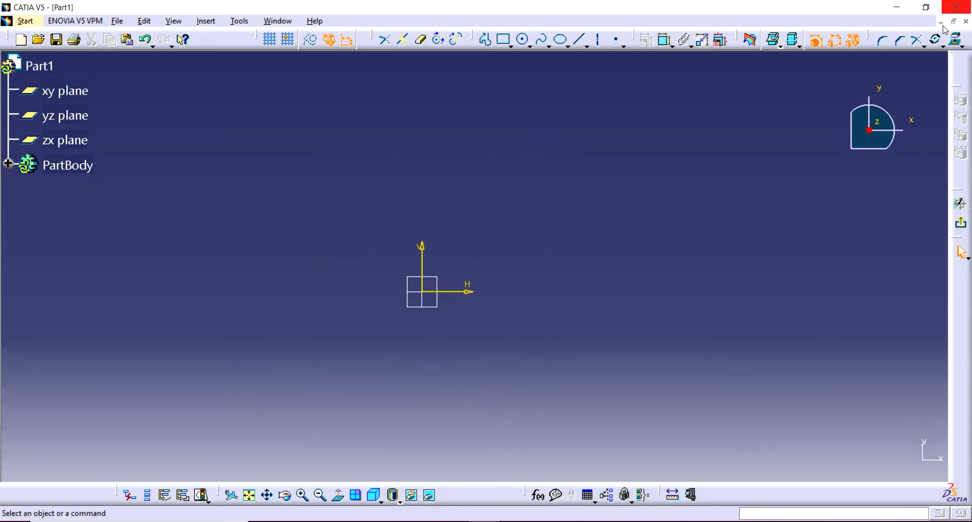
left_click(944, 46)
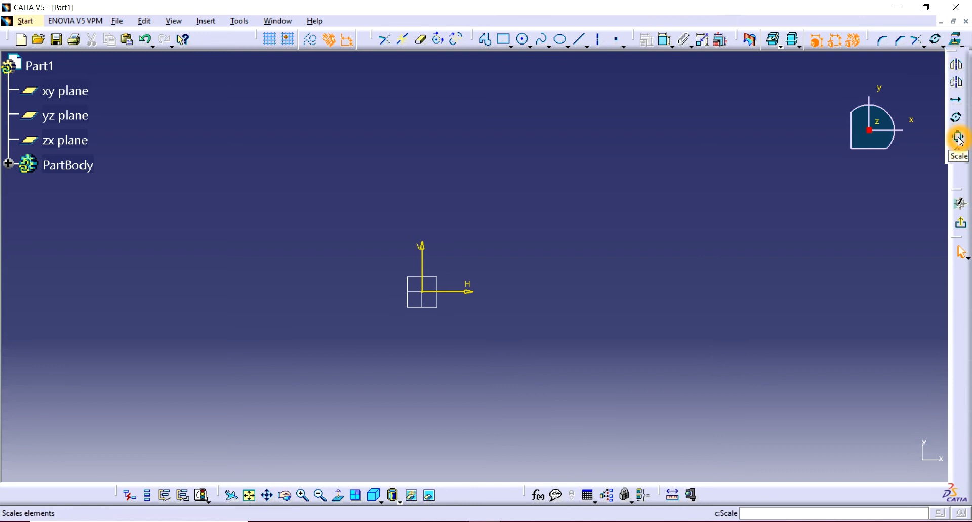
Draw a rectangle about 202 by 106 mm from the sketch origin toward the upper right.
left_click(503, 39)
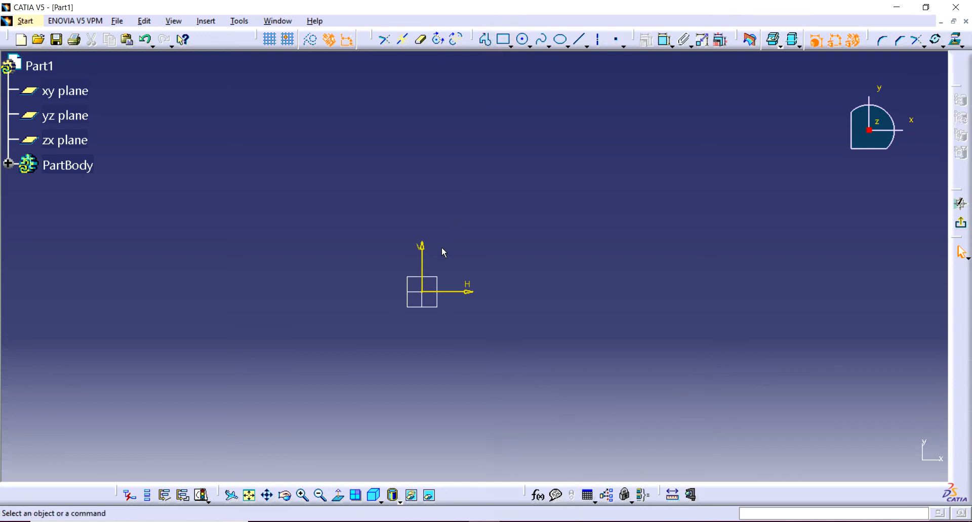
left_click(422, 292)
left_click(423, 292)
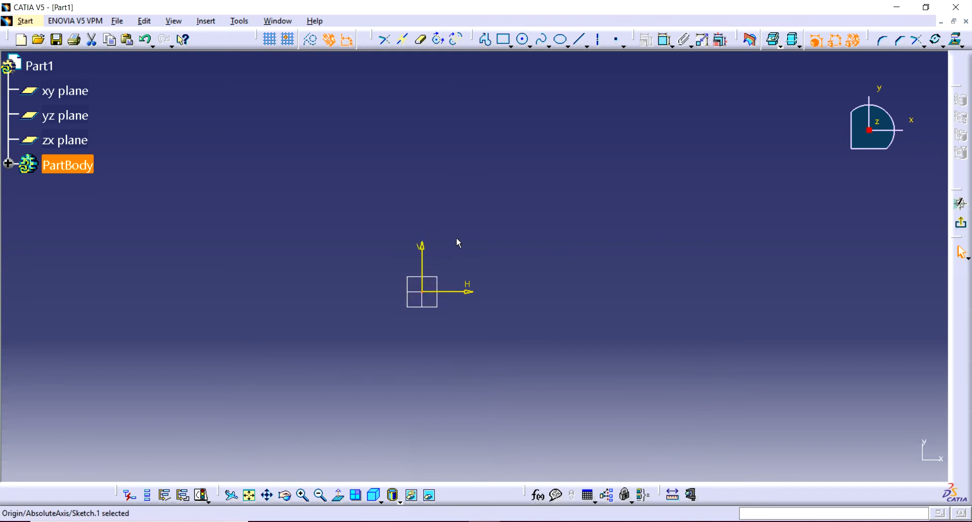
left_click(503, 40)
left_click(423, 292)
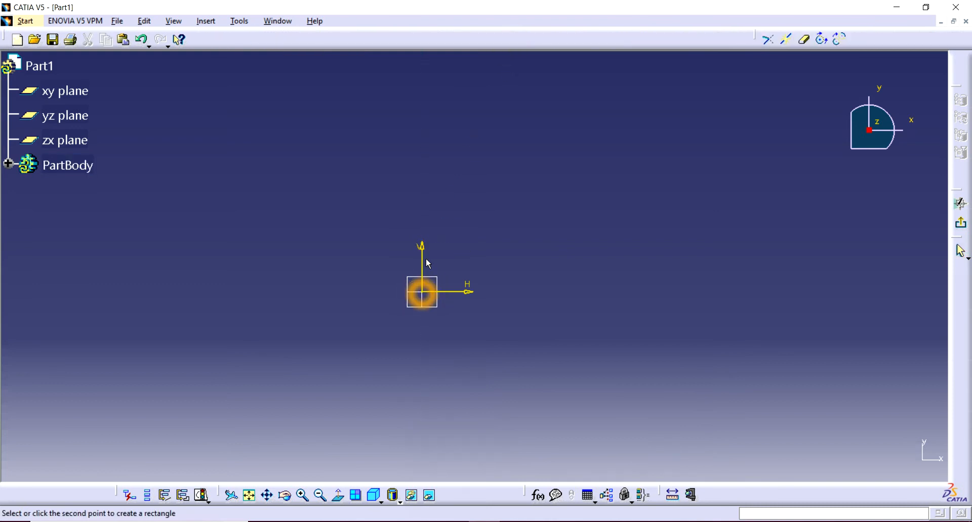
left_click(526, 237)
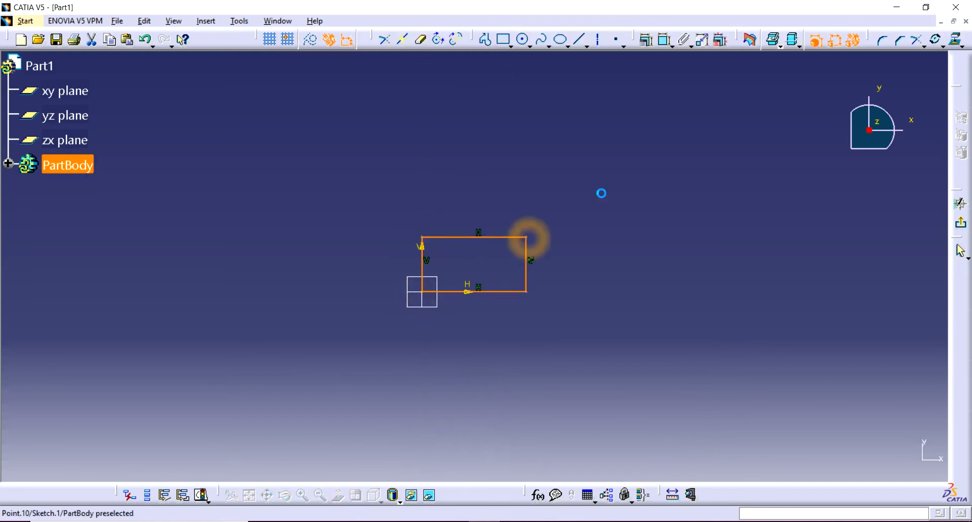
Dimension the rectangle's width above its upper edge and its height beside its right edge.
left_click(666, 41)
left_click(497, 237)
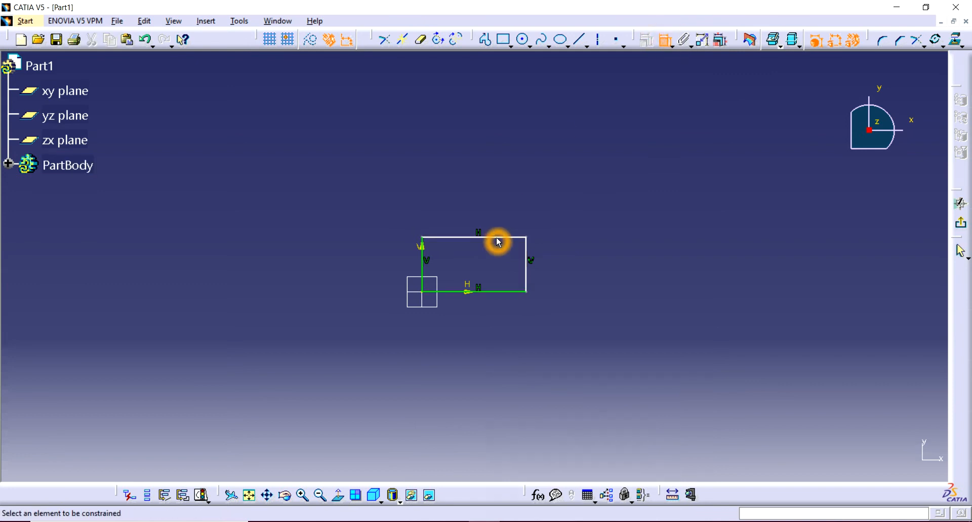
left_click(497, 238)
left_click(501, 216)
left_click(530, 255)
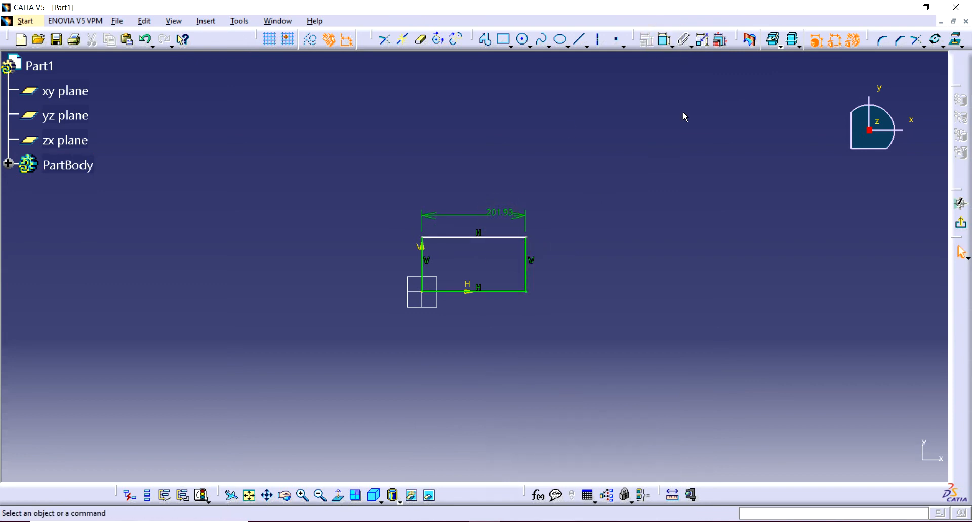
left_click(666, 40)
left_click(526, 254)
left_click(545, 262)
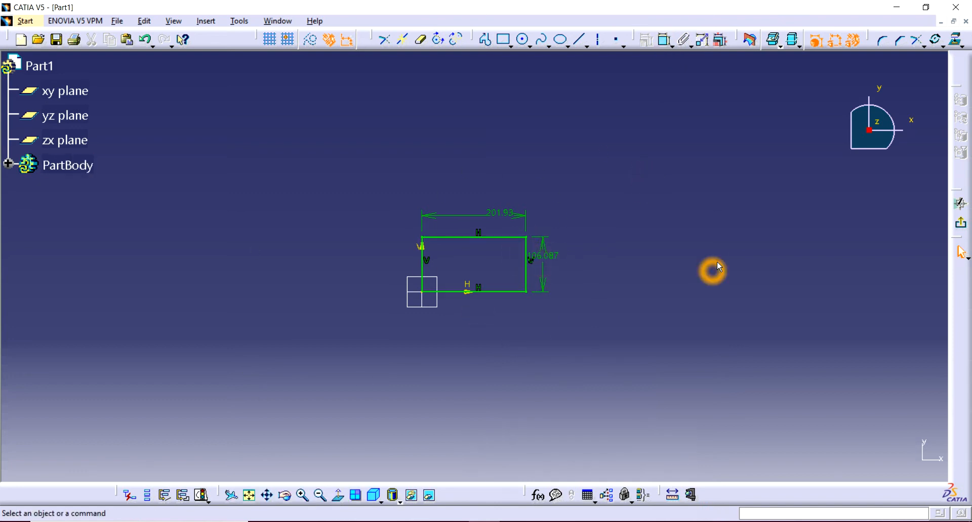
left_click(943, 48)
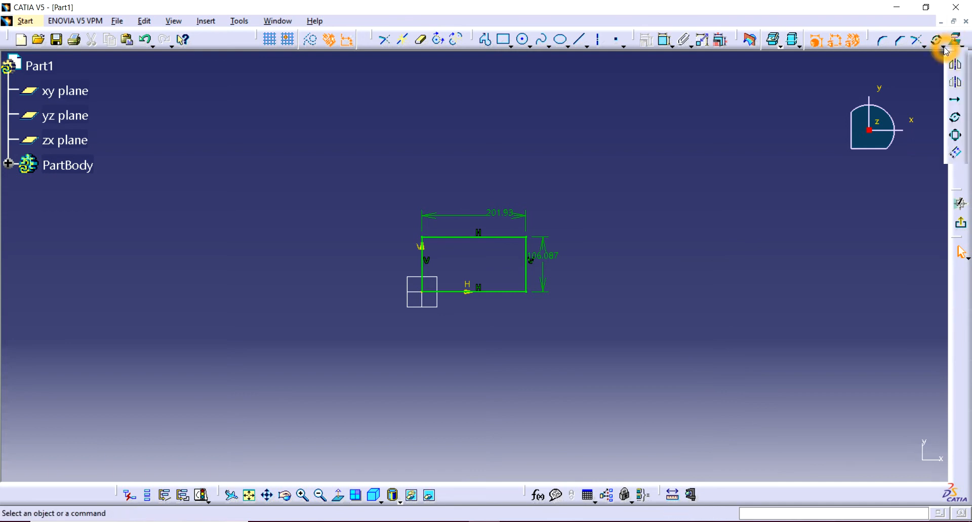
left_click(957, 136)
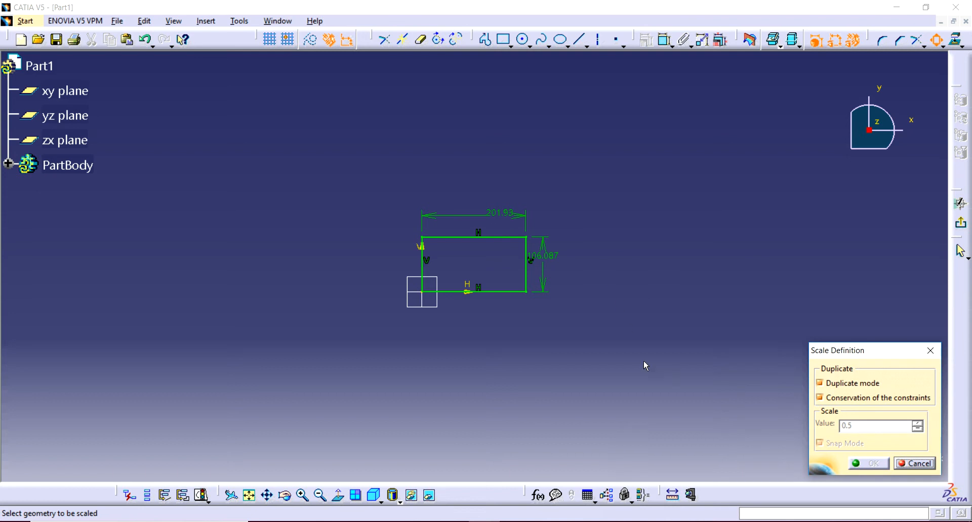
left_click(898, 384)
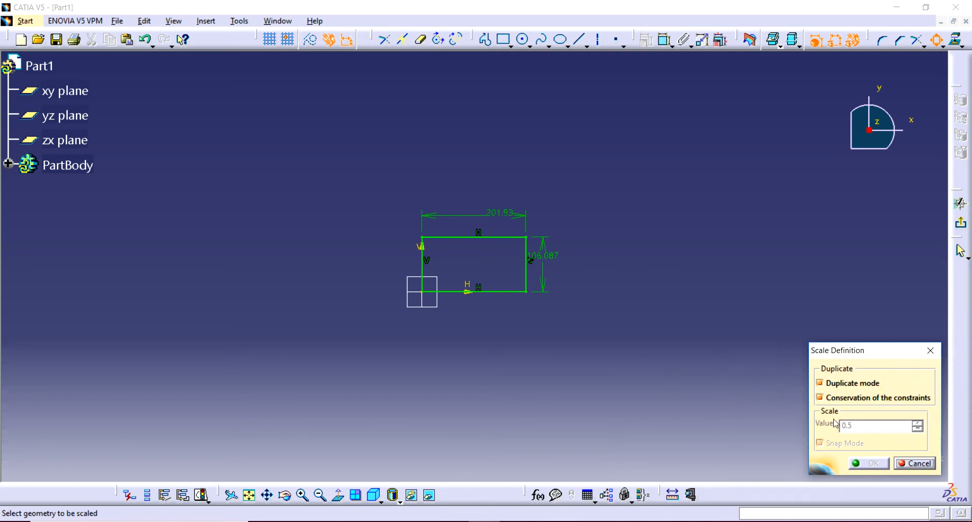
left_click_drag(590, 183, 386, 330)
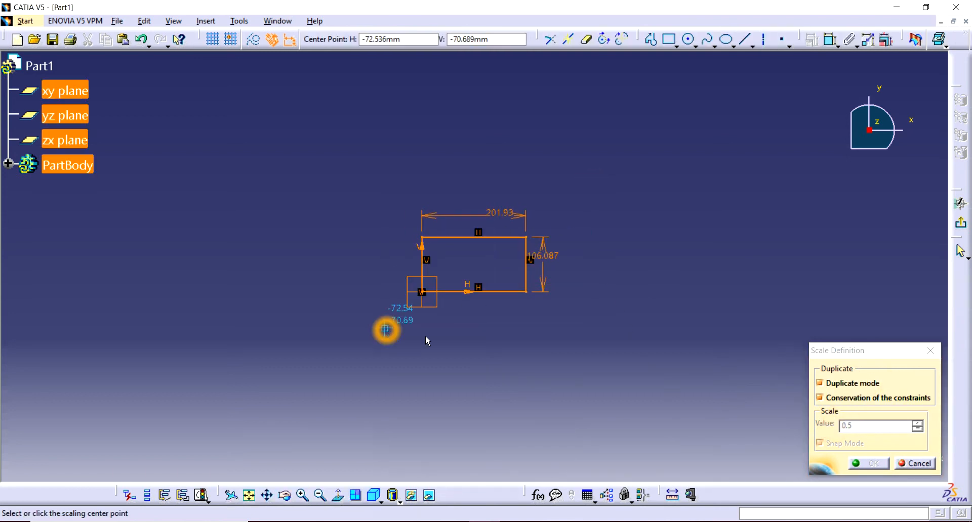
left_click(831, 383)
left_click(832, 383)
left_click(868, 431)
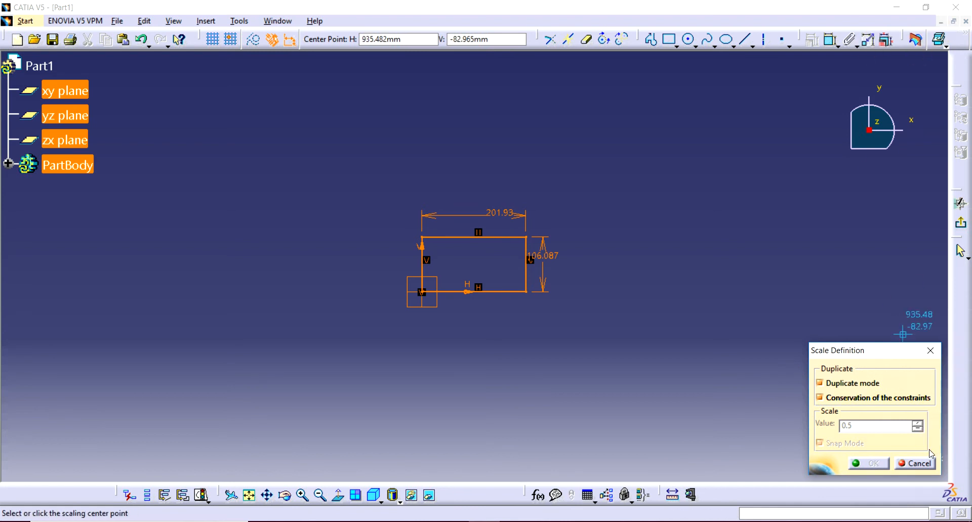
left_click(916, 464)
mouse_move(629, 176)
left_mouse_down()
mouse_move(389, 334)
mouse_move(495, 295)
left_mouse_up()
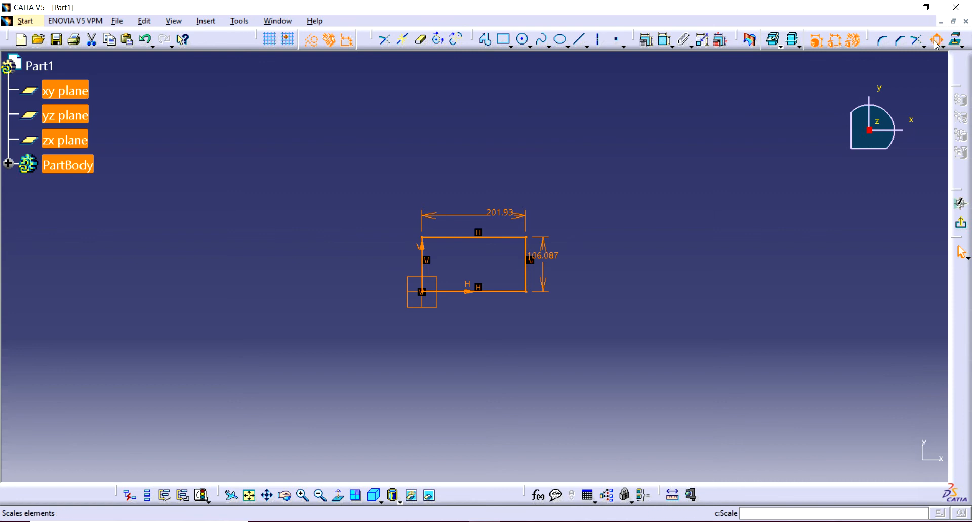
left_click(835, 38)
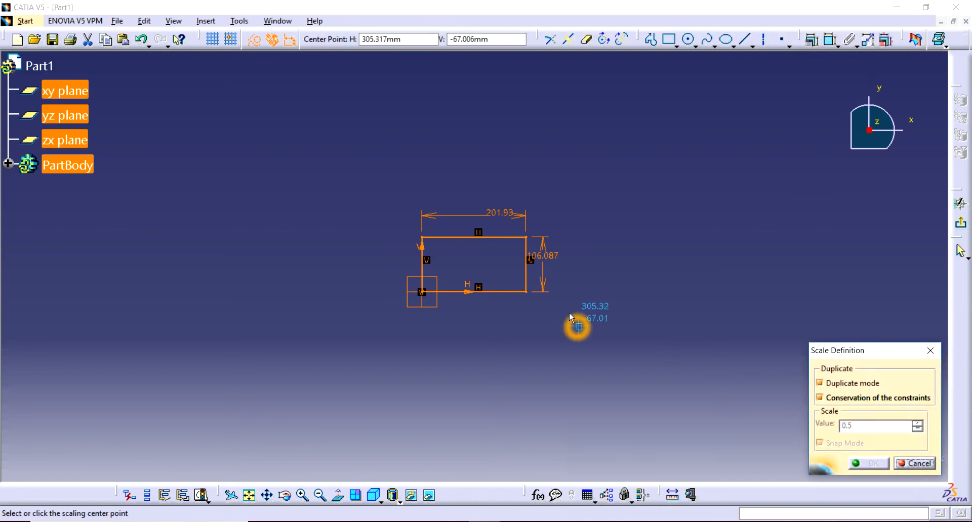
left_click(820, 383)
left_click(831, 381)
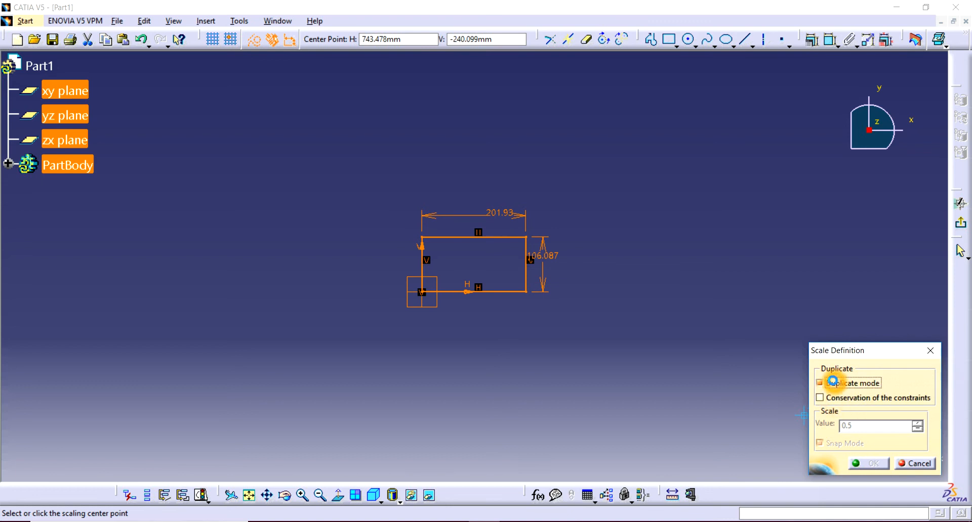
left_click(820, 399)
left_click(870, 469)
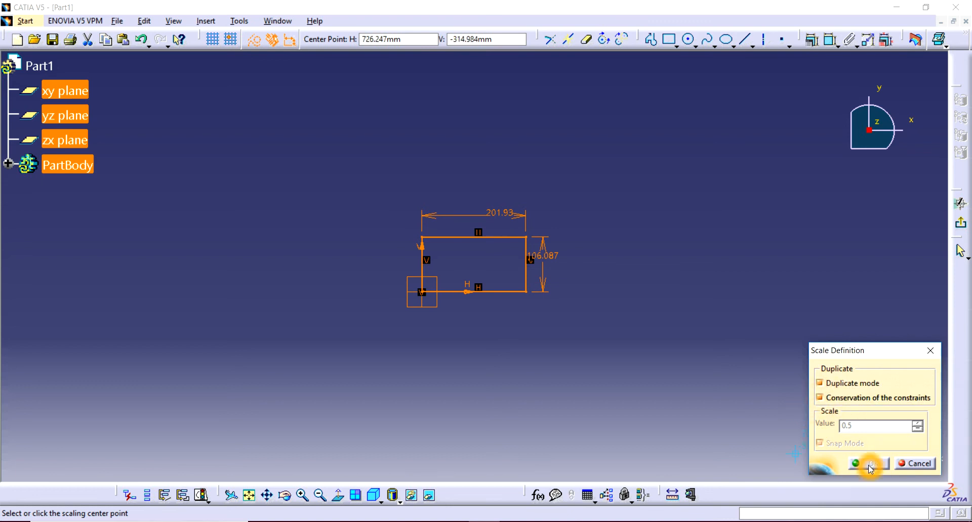
left_click(910, 465)
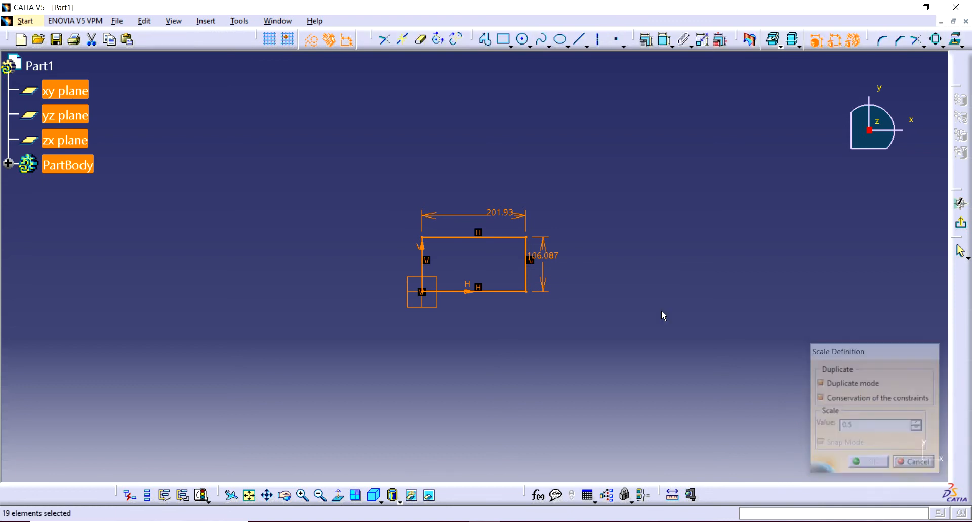
Scale a duplicate of the dimensioned rectangle by 1.5 about its upper-right corner, with conservation of the constraints.
mouse_move(587, 185)
left_mouse_down()
mouse_move(430, 354)
mouse_move(404, 351)
left_mouse_up()
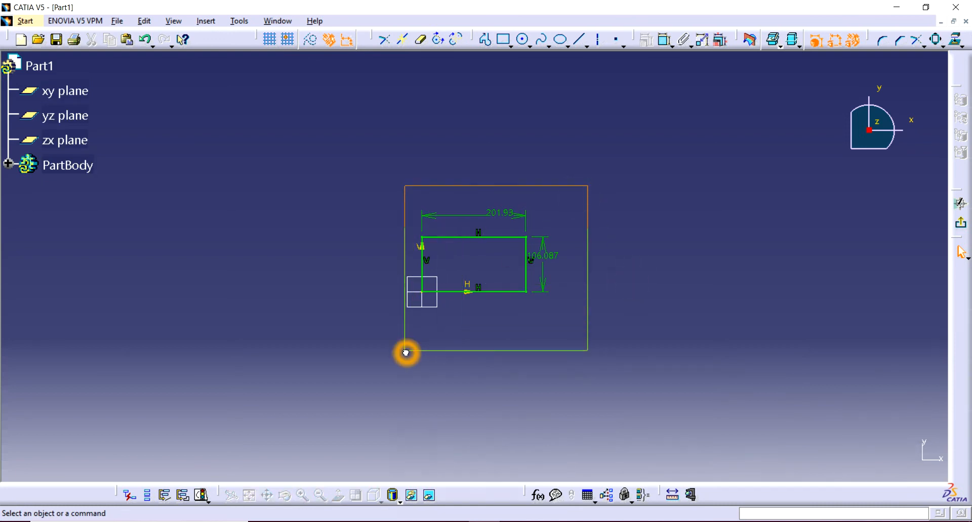
left_click(936, 41)
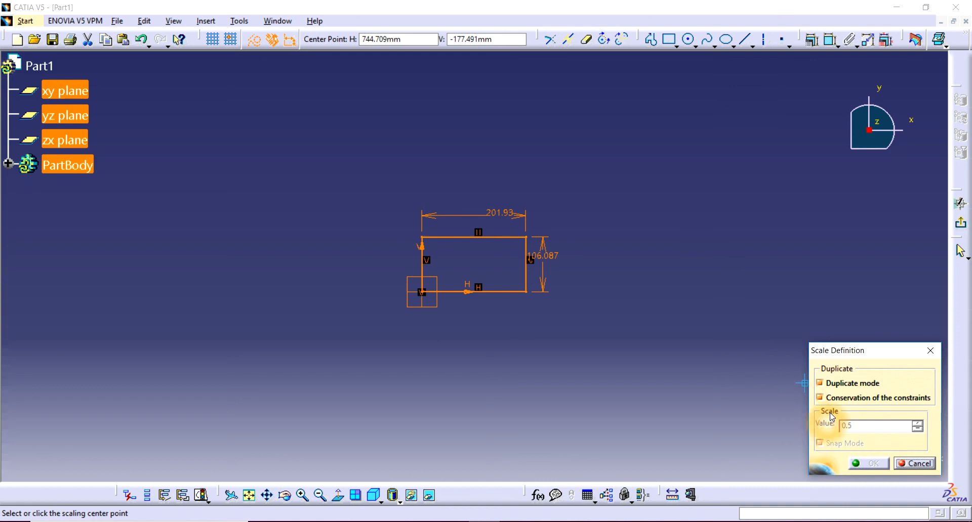
left_click(833, 399)
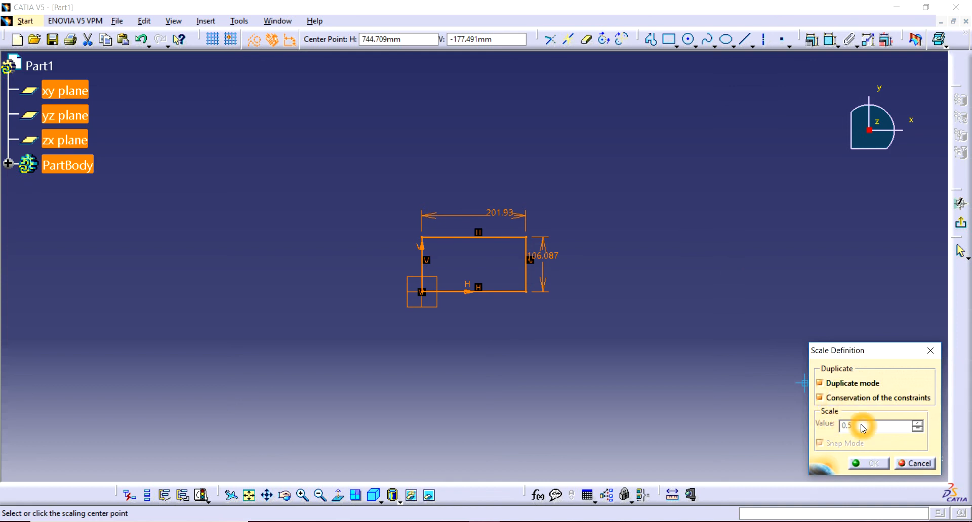
left_click(529, 240)
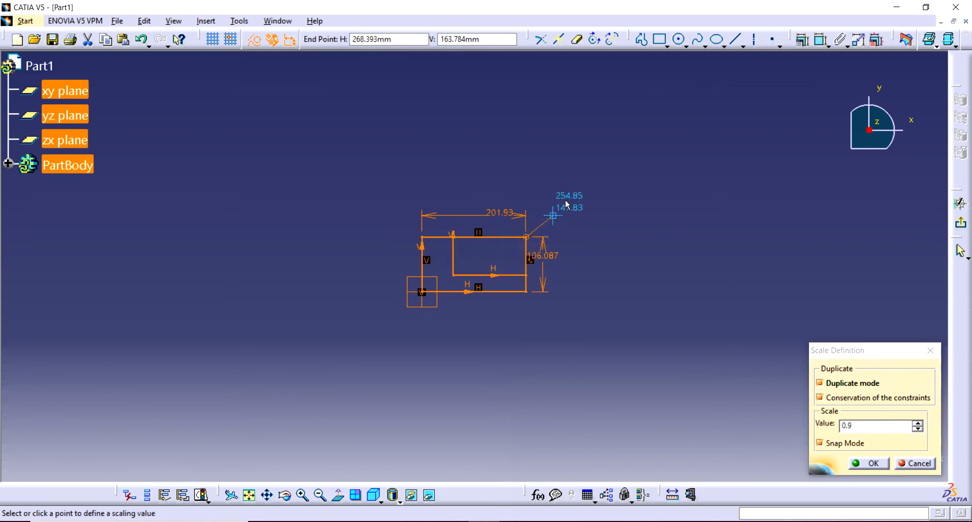
left_click(602, 130)
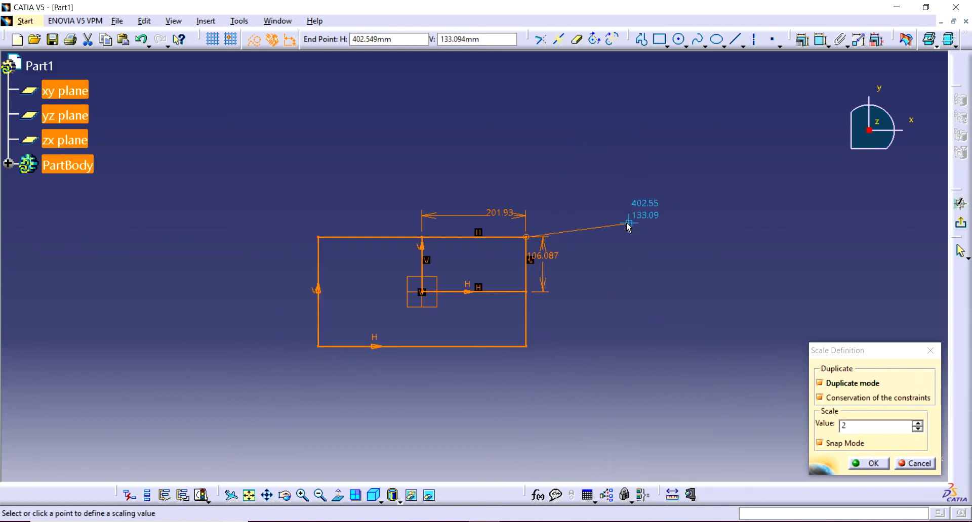
left_click(550, 167)
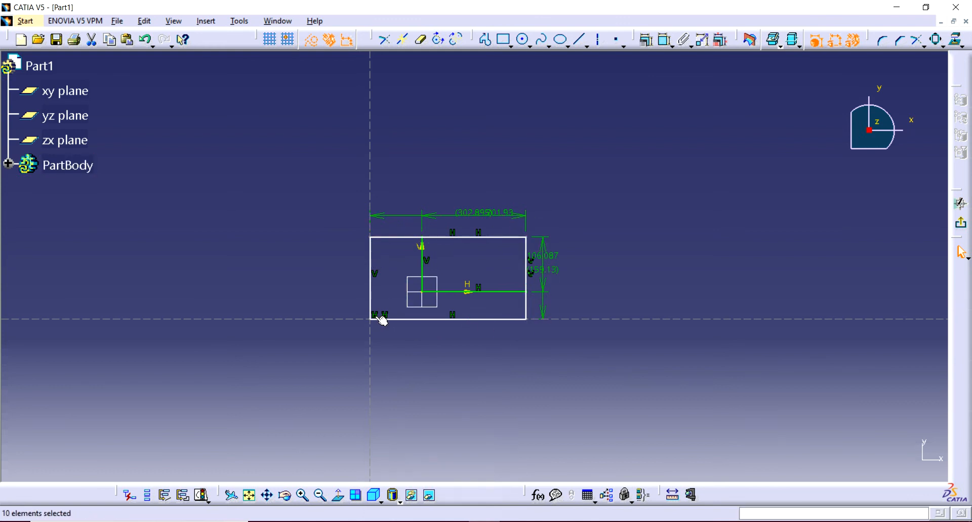
Delete both rectangles and their dimensions from the sketch.
left_click_drag(605, 176, 336, 382)
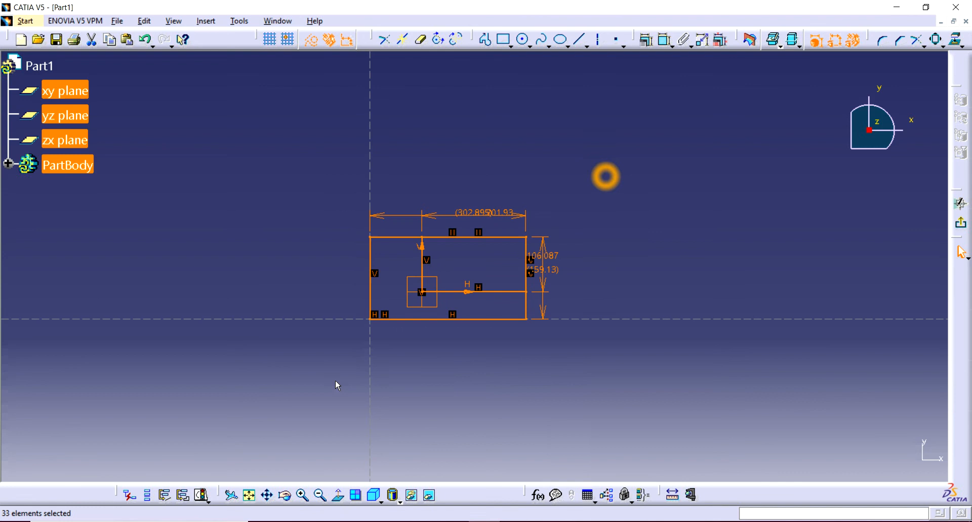
key("Delete")
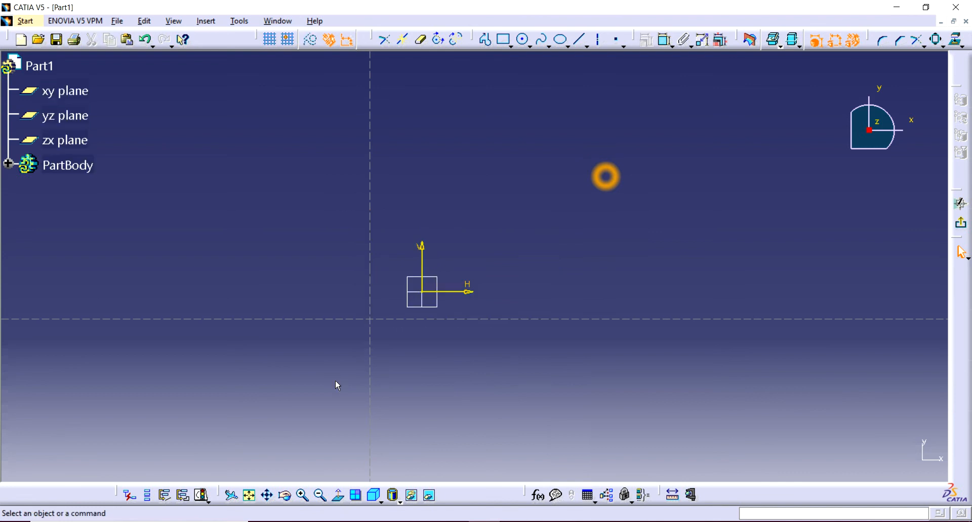
Draw an open zigzag profile of four connected lines, starting at the sketch origin and running toward the right.
left_click(484, 39)
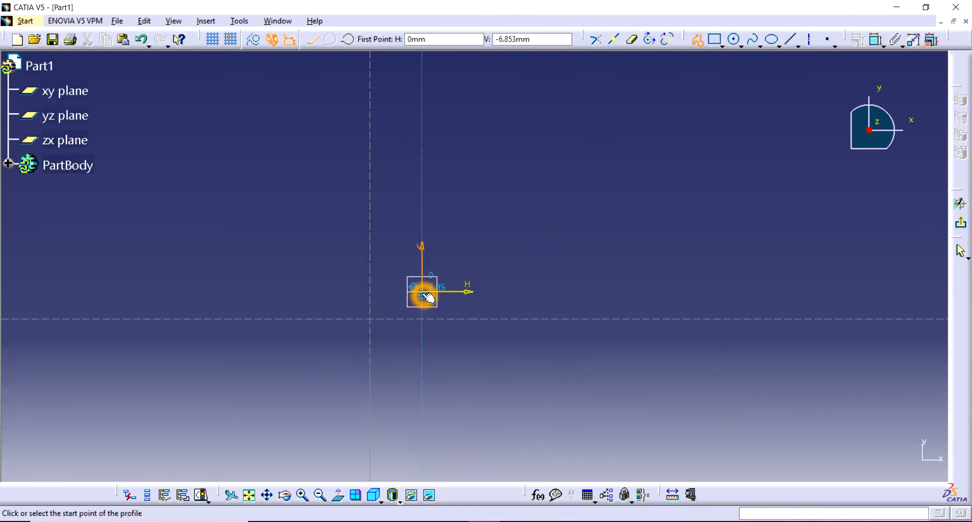
left_click(424, 297)
left_click(534, 193)
left_click(643, 178)
left_click(718, 263)
left_click(806, 282)
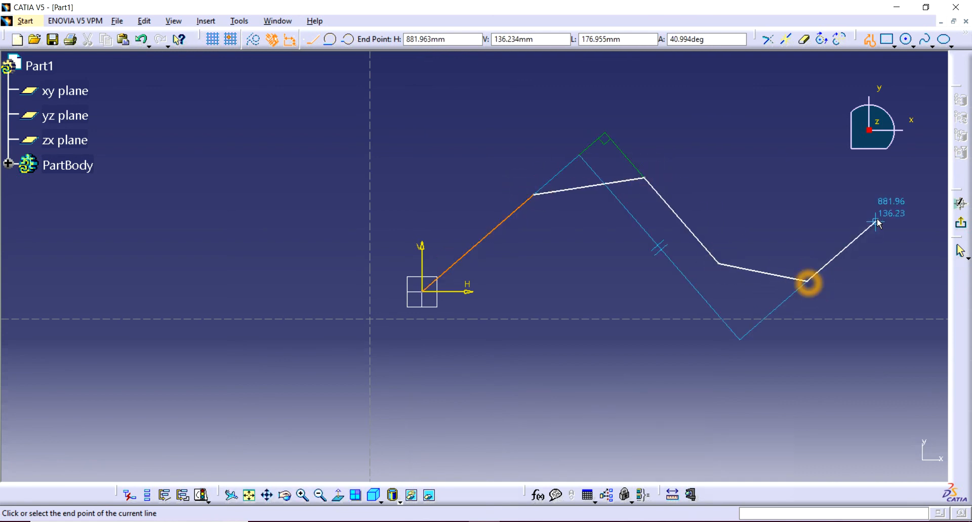
double_click(877, 218)
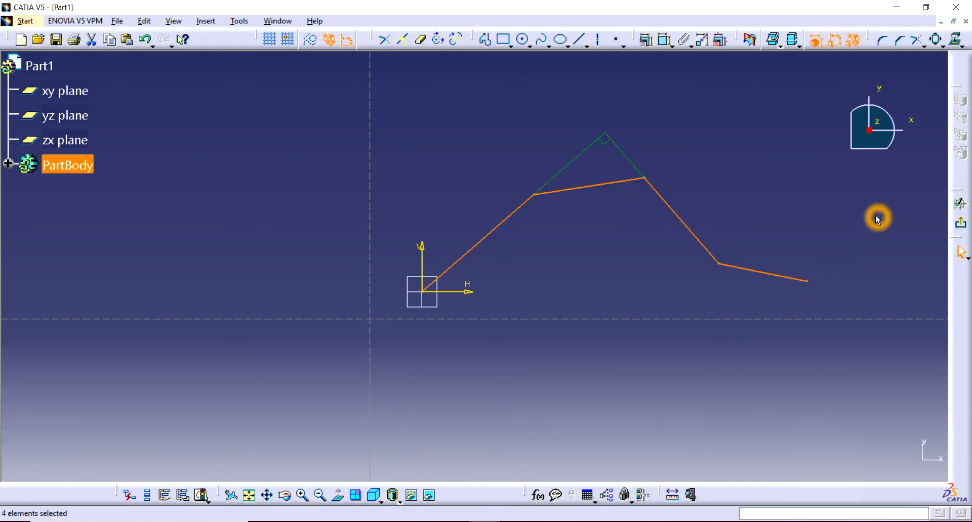
Offset all four lines of the zigzag profile upward with one instance.
left_click(942, 46)
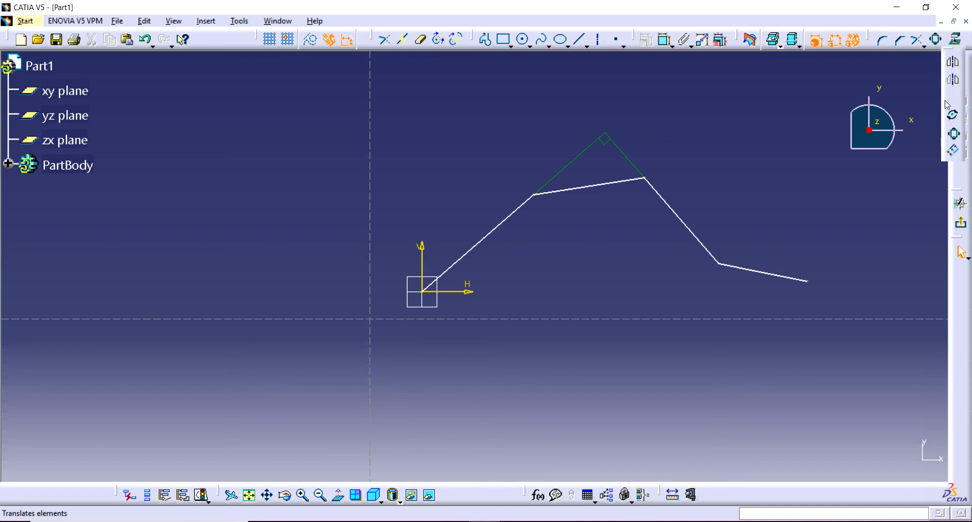
left_click(840, 203)
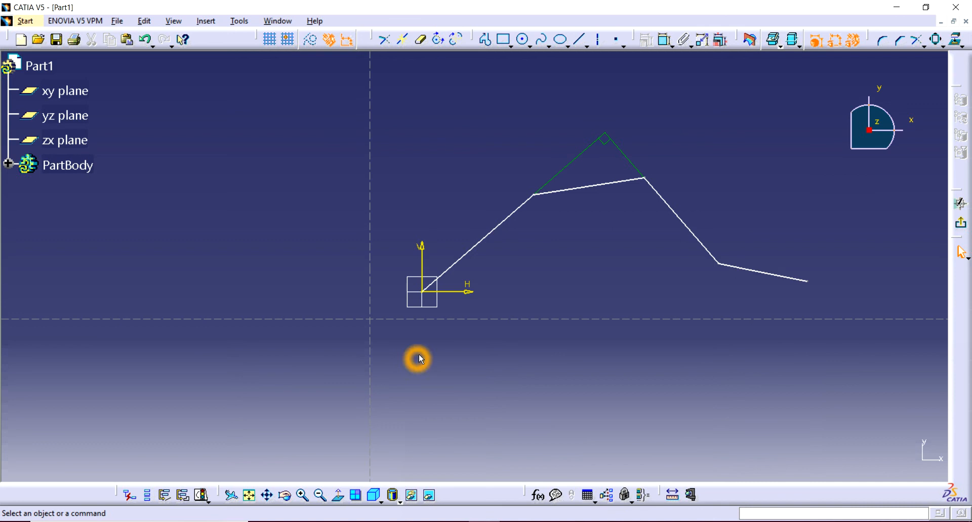
left_click_drag(792, 147, 455, 315)
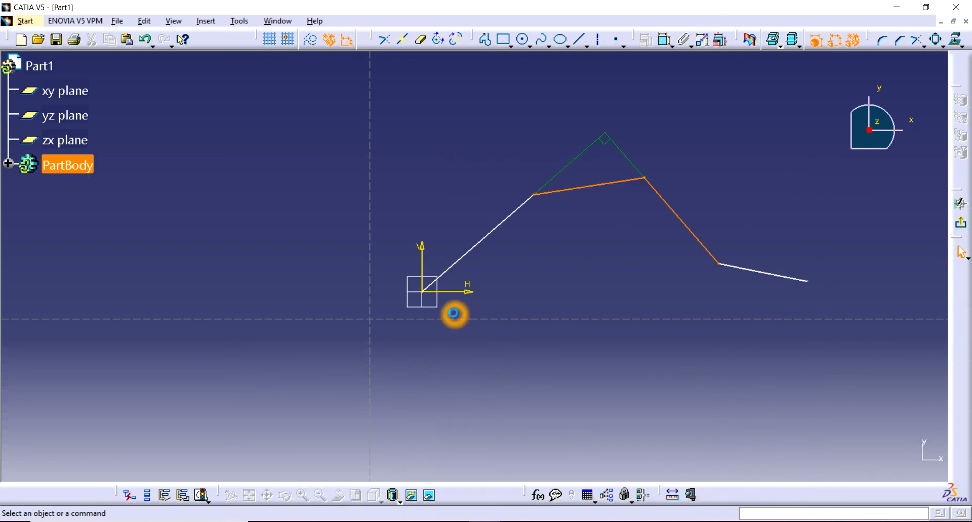
left_click(787, 279)
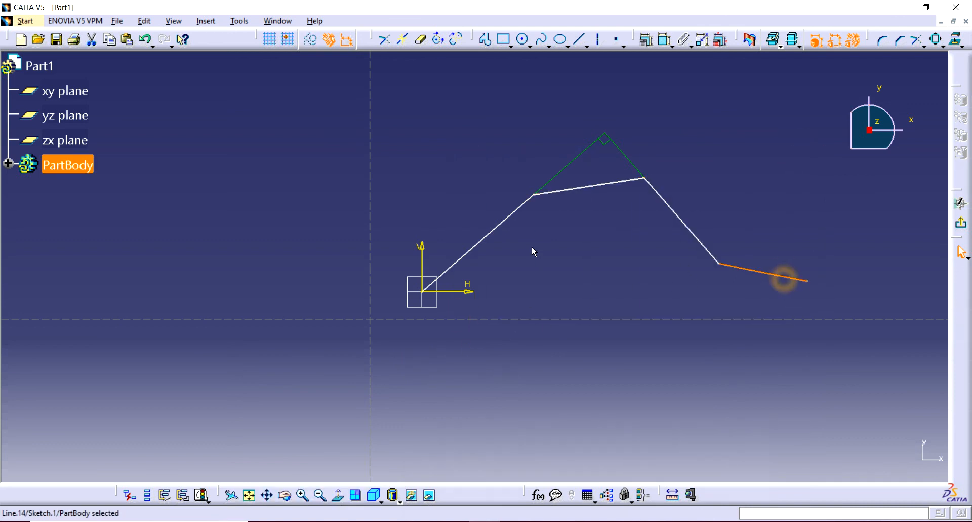
left_click(669, 208, "ctrl")
left_click(616, 189, "ctrl")
left_click(503, 221, "ctrl")
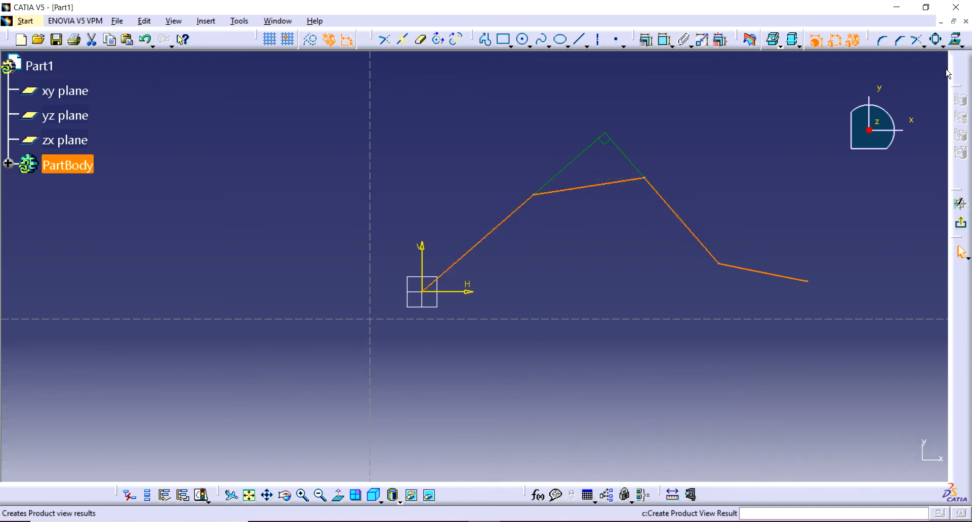
left_click(945, 48)
left_click(955, 153)
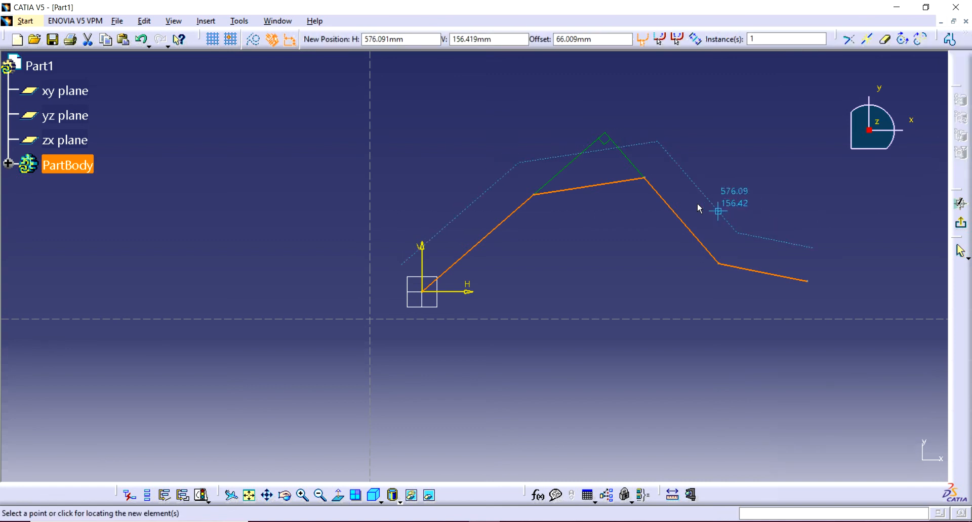
left_click(699, 158)
left_click(685, 189)
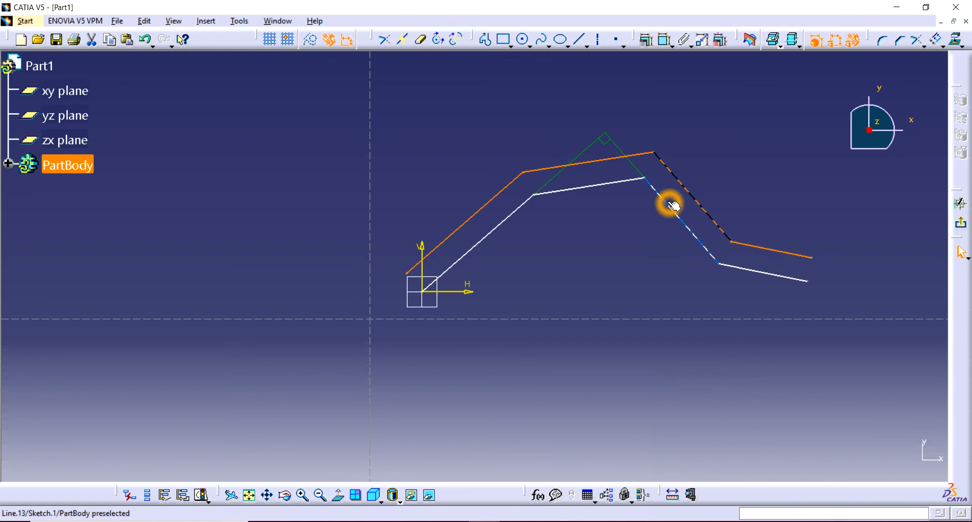
left_click(723, 156)
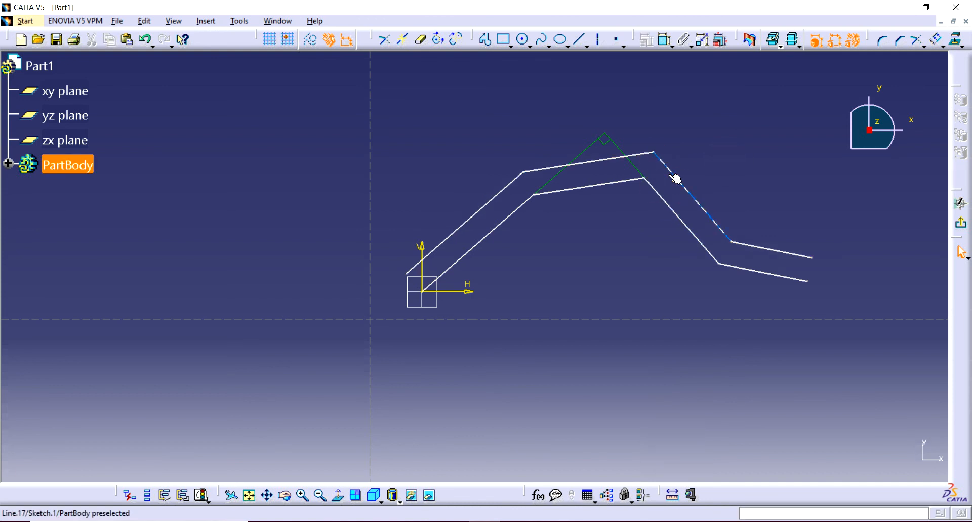
Dimension the length of the offset profile's steep descending segment, placing the dimension above it.
left_click(665, 39)
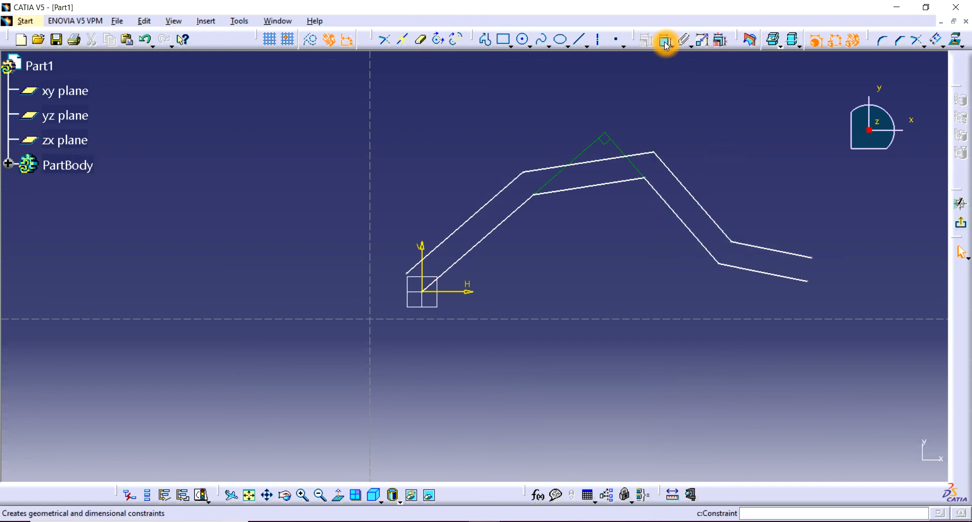
left_click(676, 183)
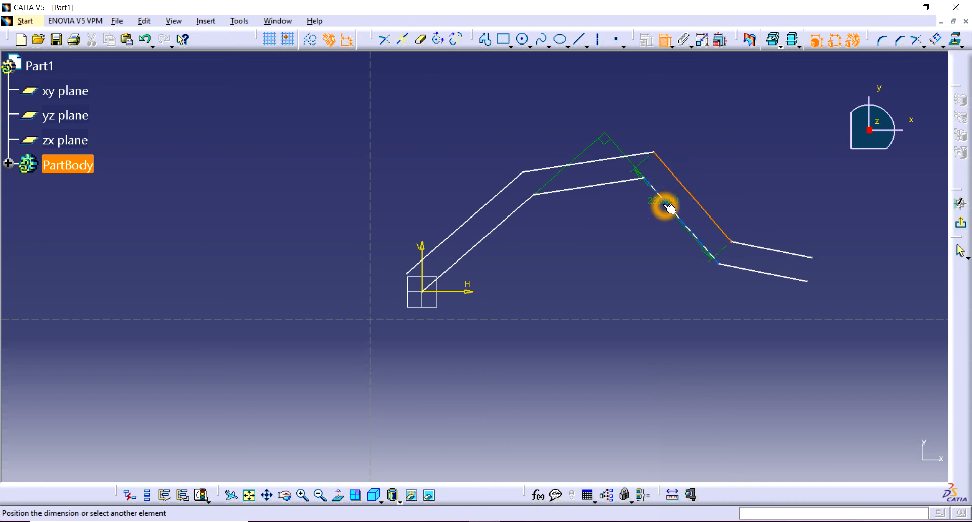
left_click(722, 169)
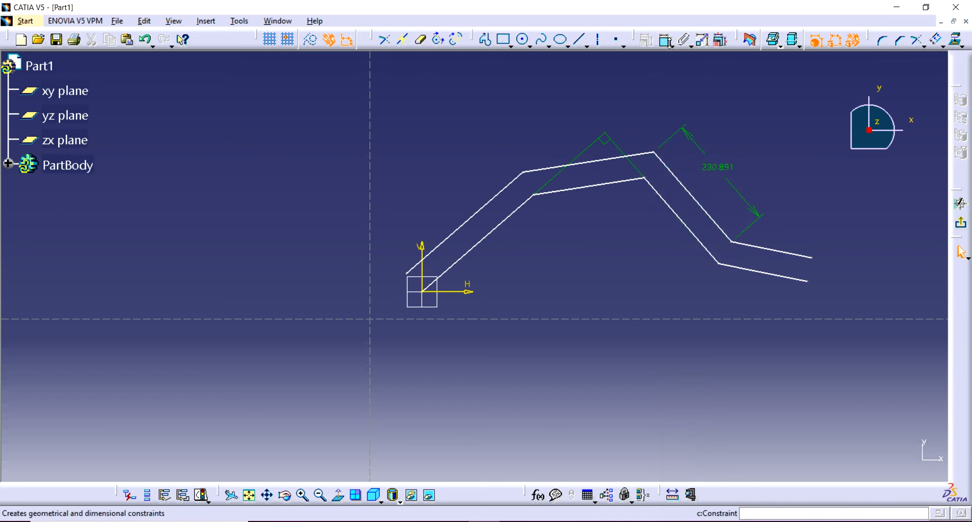
Dimension the distance between the steep descending segments of the two profiles and set it to 50 mm.
left_click(665, 41)
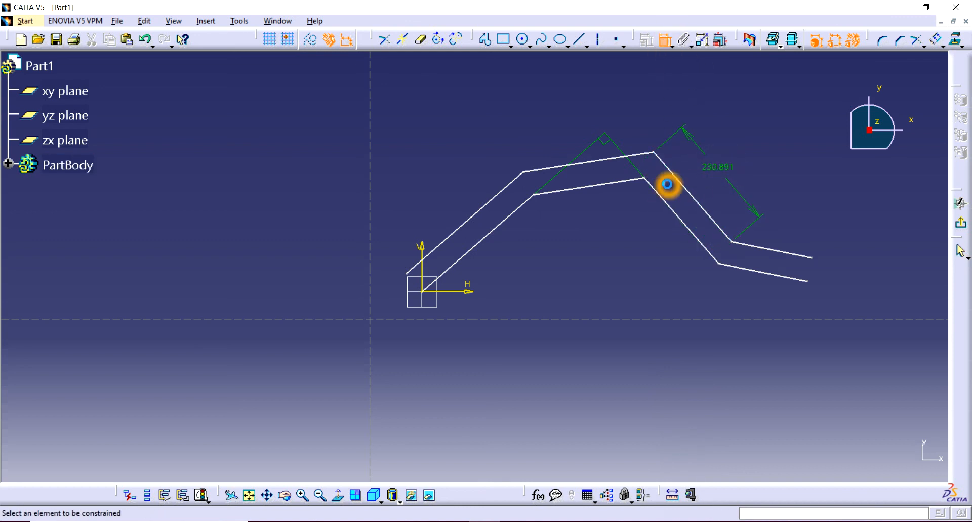
left_click(667, 184)
left_click(661, 198)
left_click(631, 226)
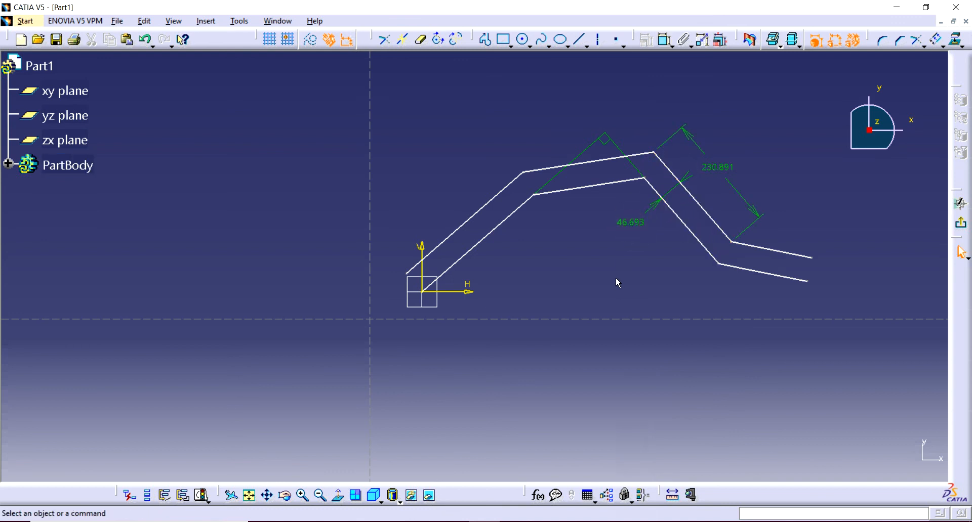
double_click(630, 224)
key("Return")
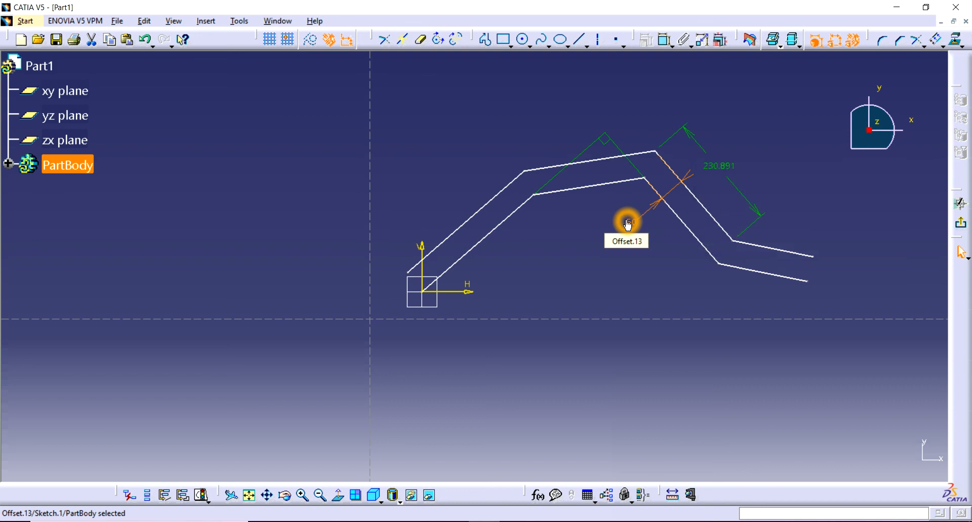
left_click(656, 283)
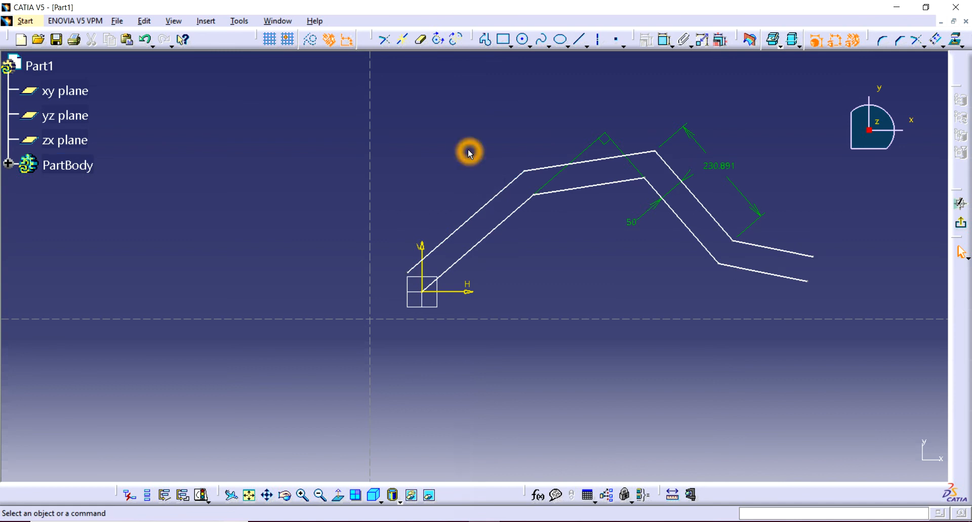
Try to offset a window selection of both profiles and the sketch axes to a position just below the origin.
left_click(628, 151)
left_click(617, 183)
left_click(620, 160)
left_click_drag(818, 135, 801, 295)
mouse_move(833, 151)
left_mouse_down()
mouse_move(835, 267)
mouse_move(370, 328)
left_mouse_up()
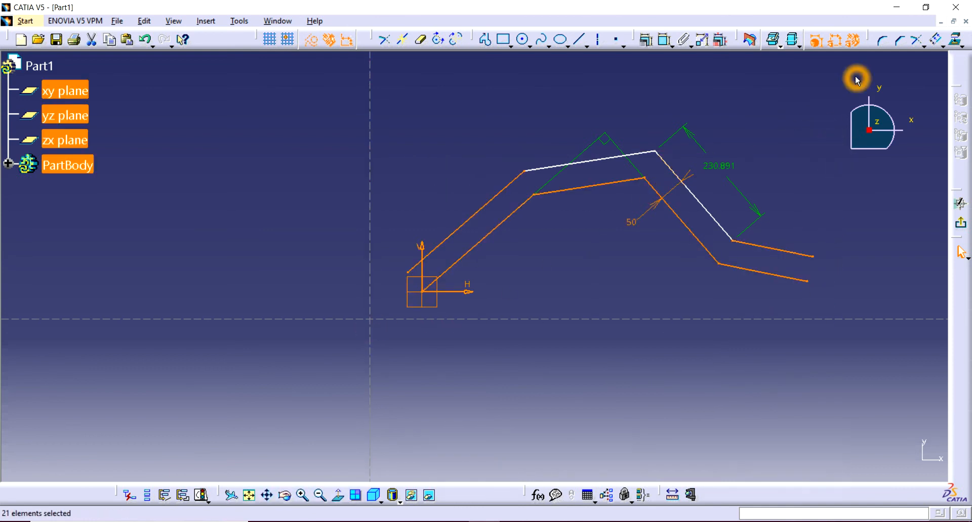
left_click(935, 40)
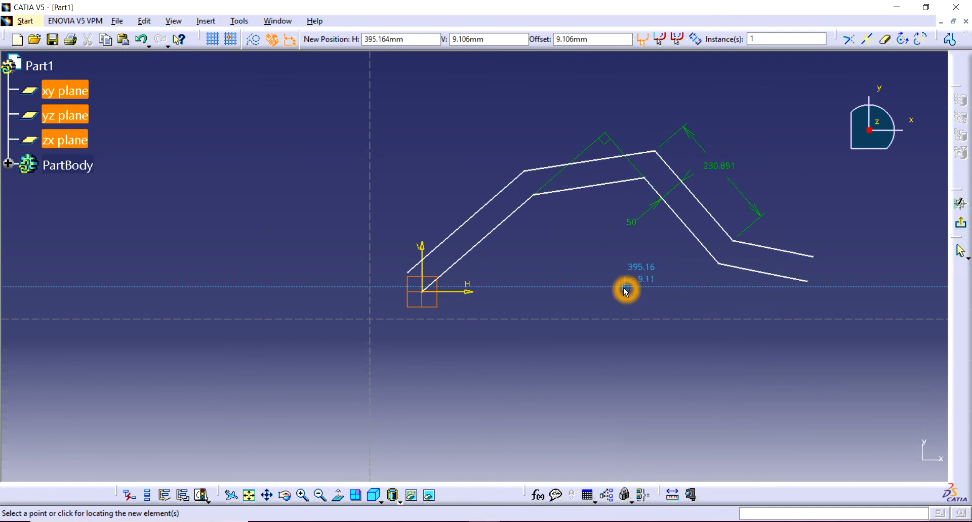
left_click(601, 296)
left_click(602, 341)
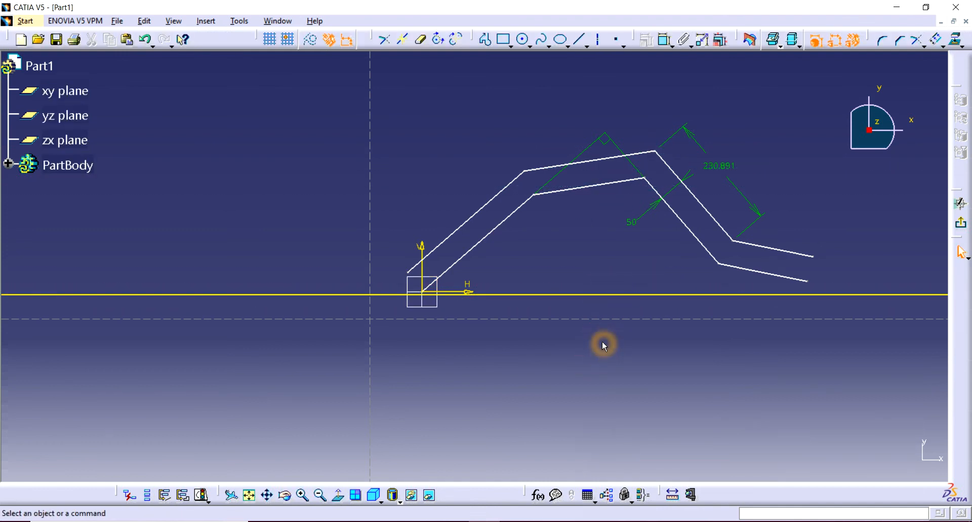
Delete the stray horizontal line just below the sketch origin.
left_click(614, 323)
left_click(726, 287)
left_click(719, 296)
key("Delete")
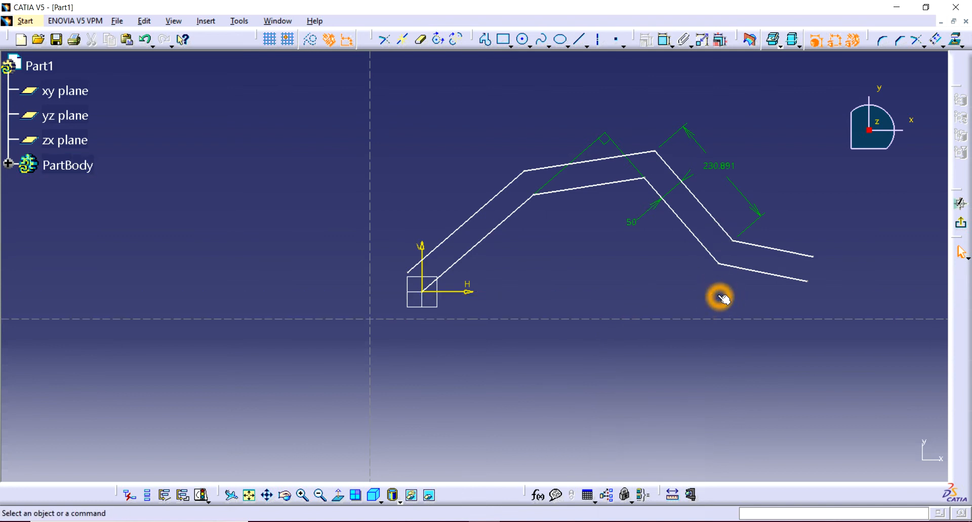
mouse_move(828, 97)
left_mouse_down()
mouse_move(788, 312)
mouse_move(395, 326)
left_mouse_up()
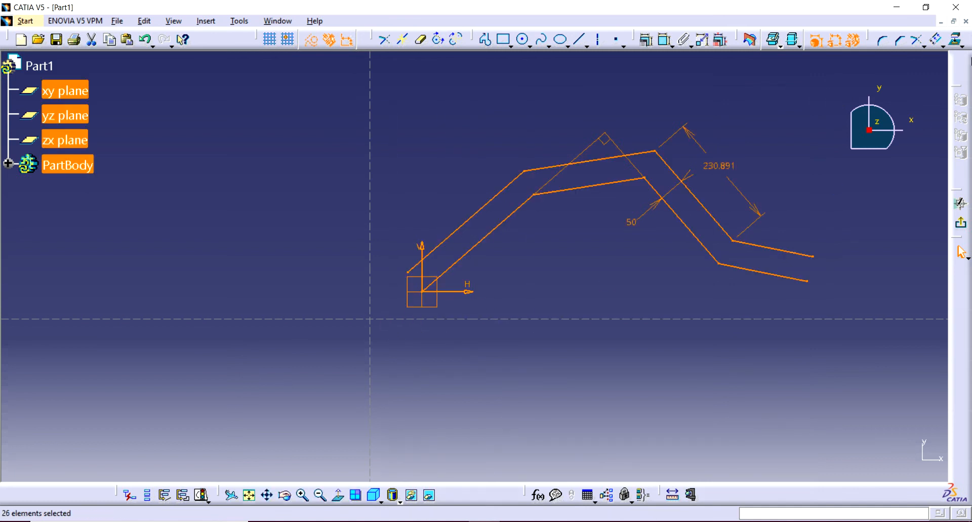
left_click(942, 44)
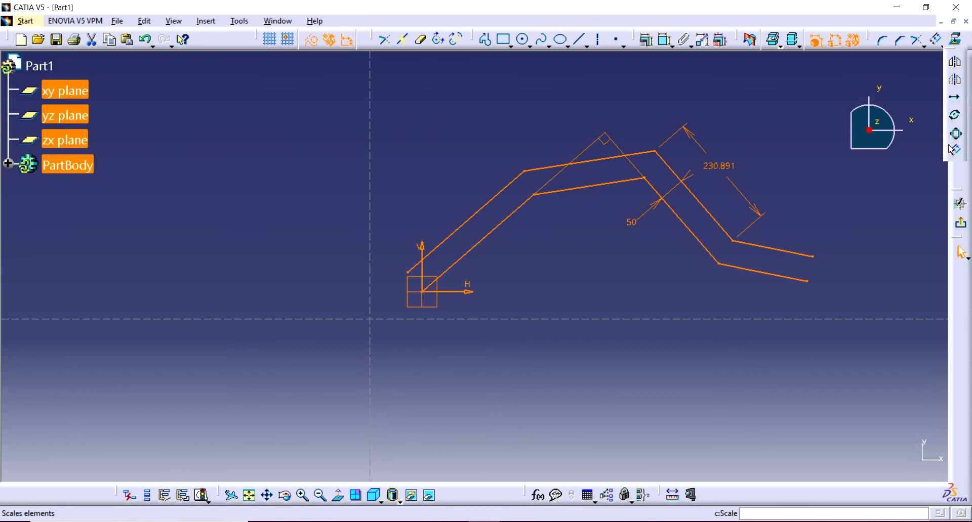
left_click(818, 109)
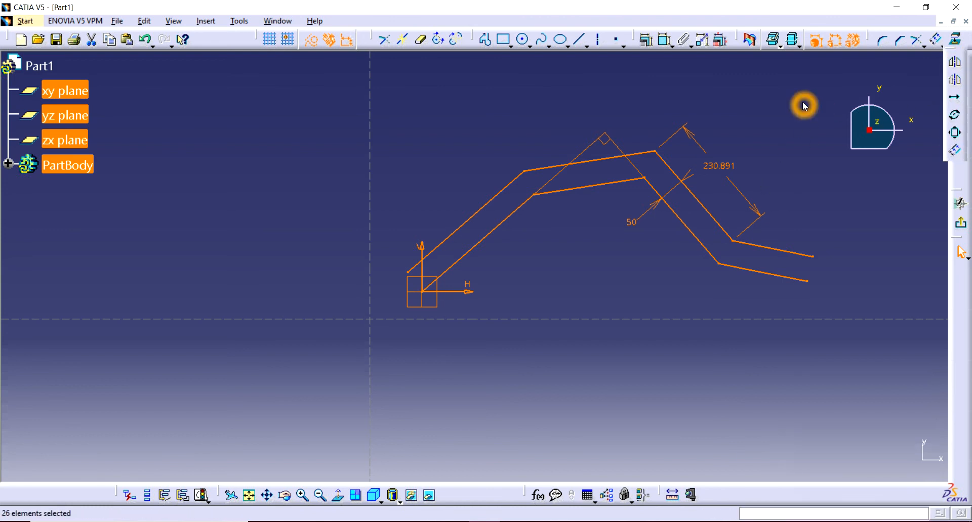
mouse_move(806, 92)
left_mouse_down()
mouse_move(830, 357)
mouse_move(341, 334)
left_mouse_up()
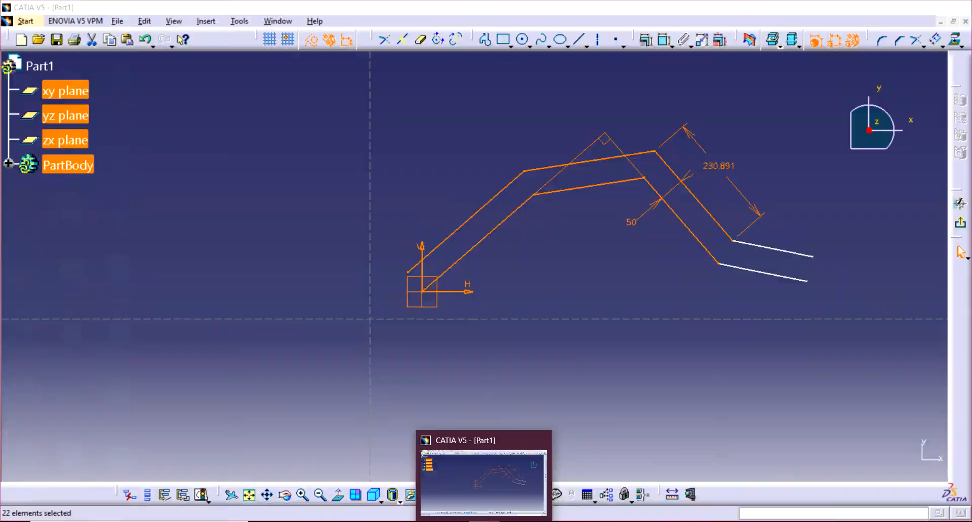
left_click(484, 521)
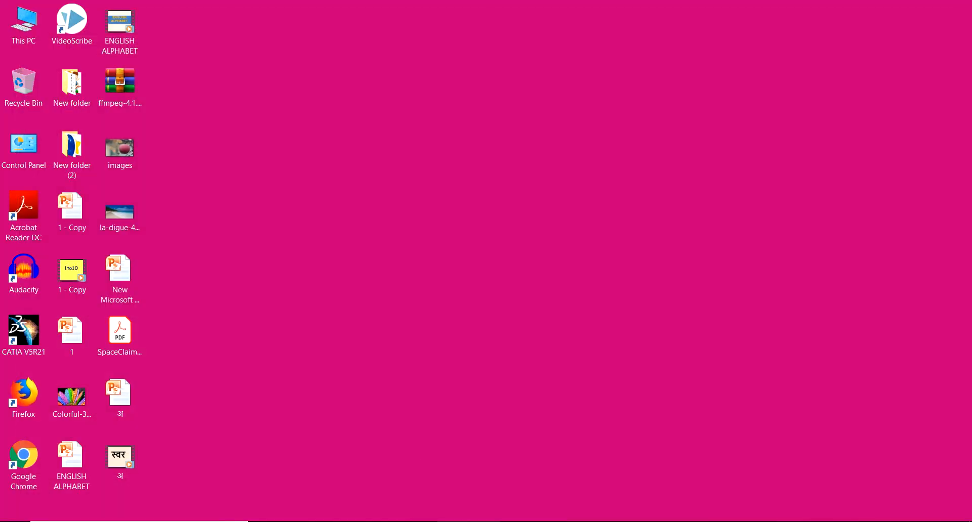
left_click(484, 521)
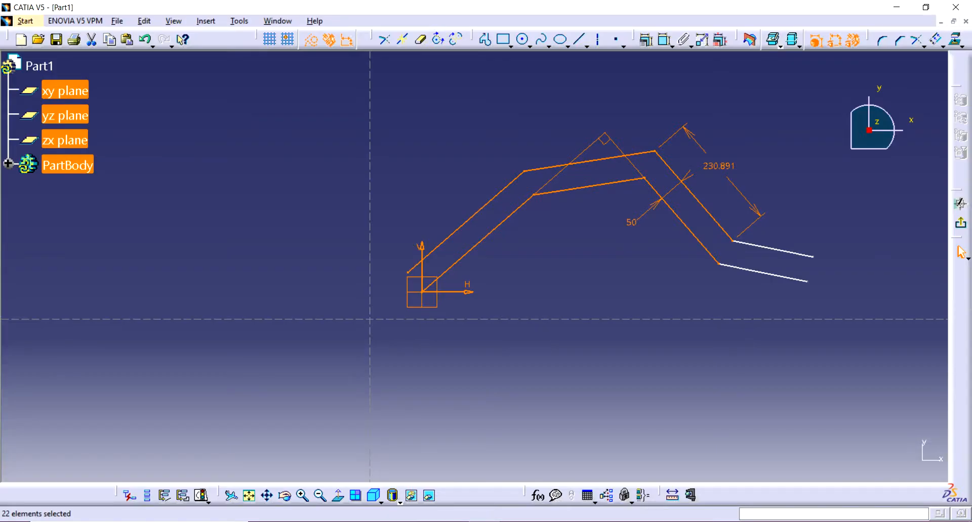